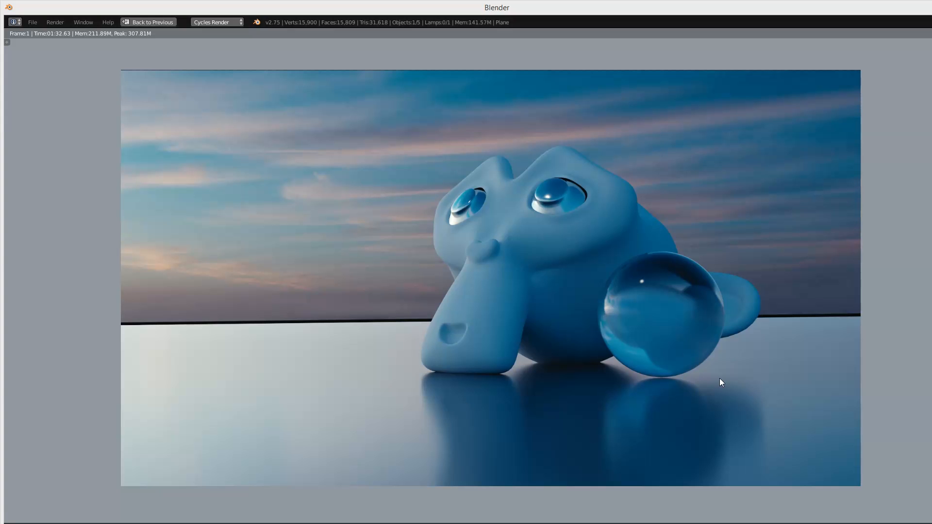
# Switch the full-screen image editor showing the render to the 3D view and delete the scene's lamp.
pyautogui.click(12, 520)
pyautogui.click(44, 519)
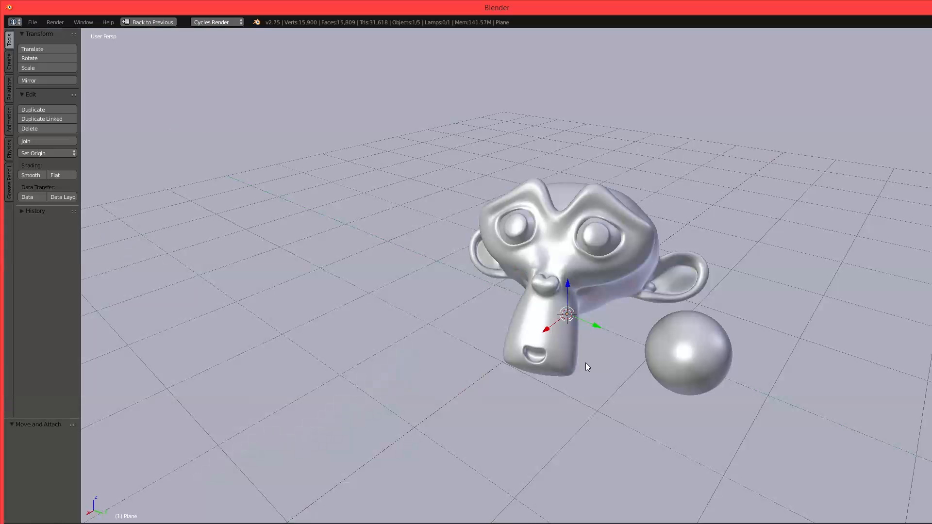
pyautogui.moveTo(585, 363); pyautogui.dragTo(570, 347, button='middle')
pyautogui.scroll(-8, 570, 346)
pyautogui.rightClick(477, 190)
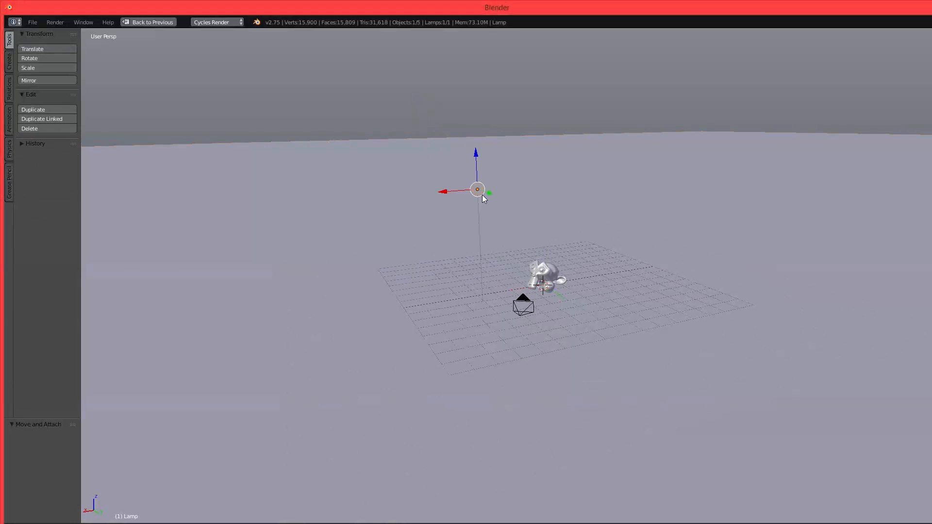
pyautogui.press('Delete')
# Preview the scene through the camera with rendered shading and return the viewport to solid shading.
pyautogui.moveTo(476, 205); pyautogui.dragTo(468, 249, button='middle')
pyautogui.scroll(5, 581, 175)
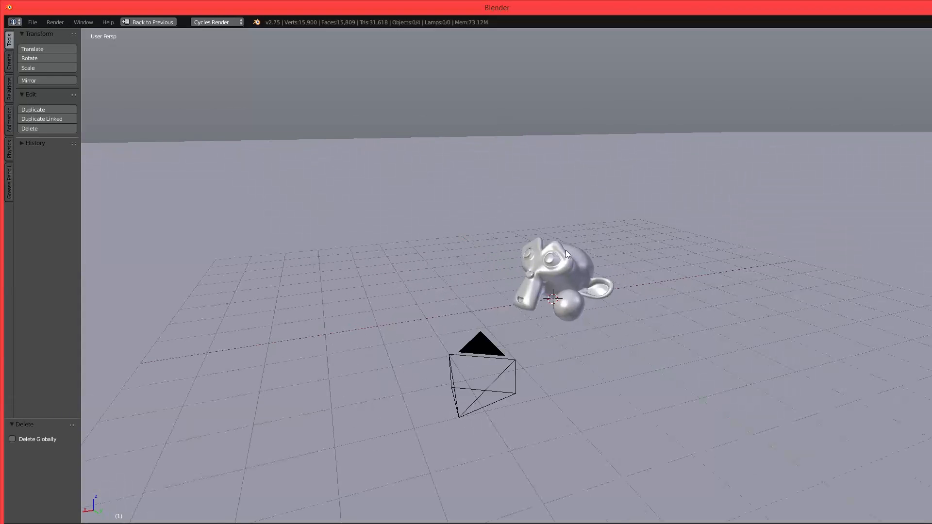
pyautogui.press('KP_0')
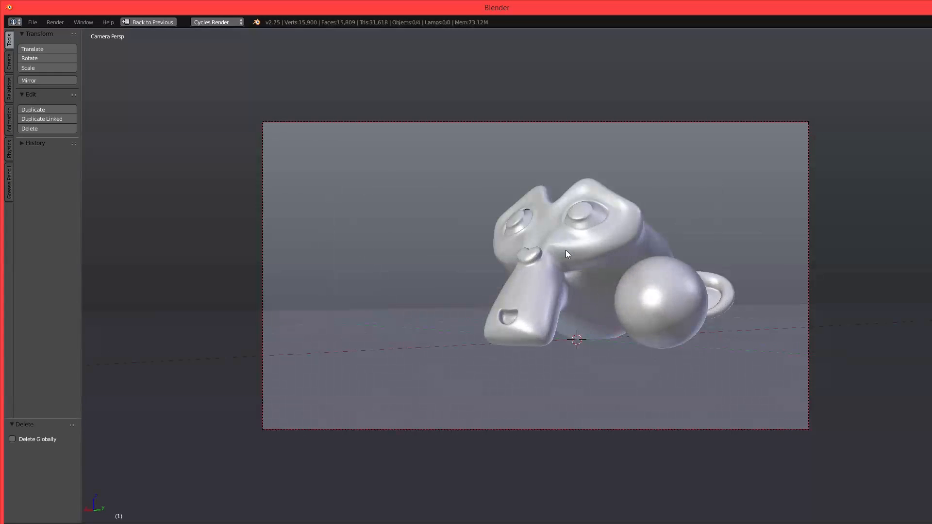
pyautogui.scroll(-6, 515, 221)
pyautogui.hotkey('shift', 'z')
pyautogui.scroll(1, 642, 284)
pyautogui.scroll(4, 642, 283)
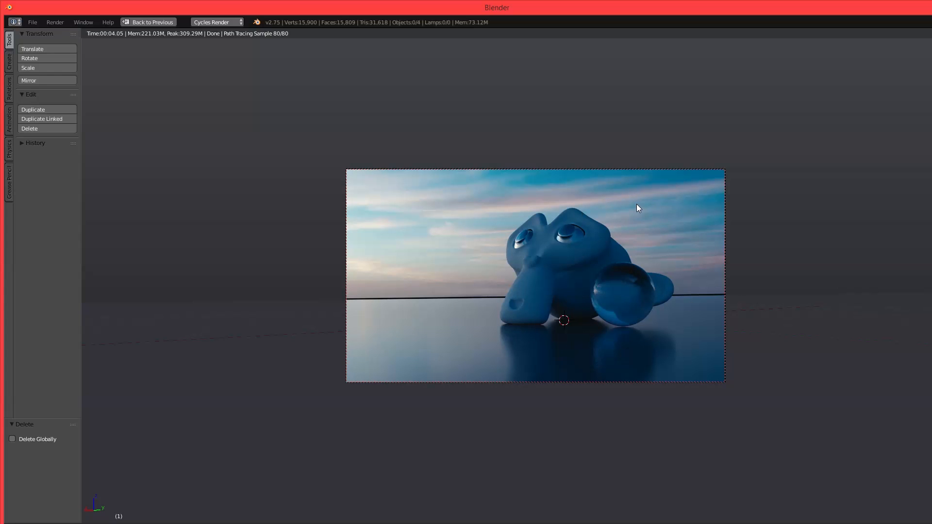
pyautogui.hotkey('shift', 'z')
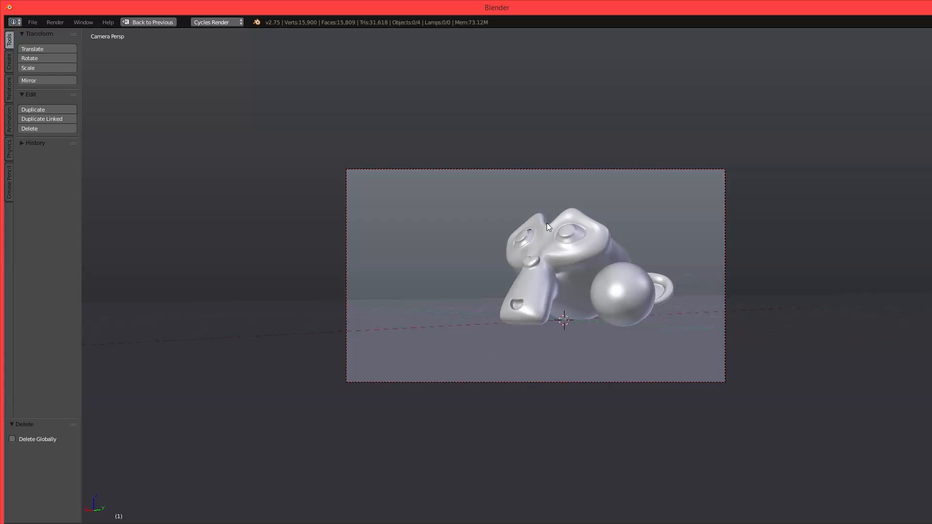
# Restore the multi-editor layout and leave the Pro Lighting: Skies node group.
pyautogui.hotkey('ctrl', 'Up')
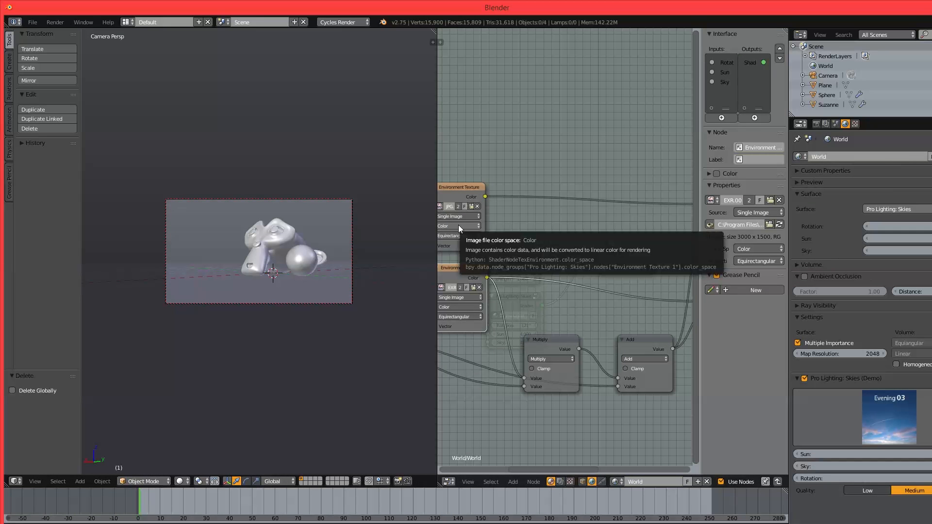
pyautogui.press('Tab')
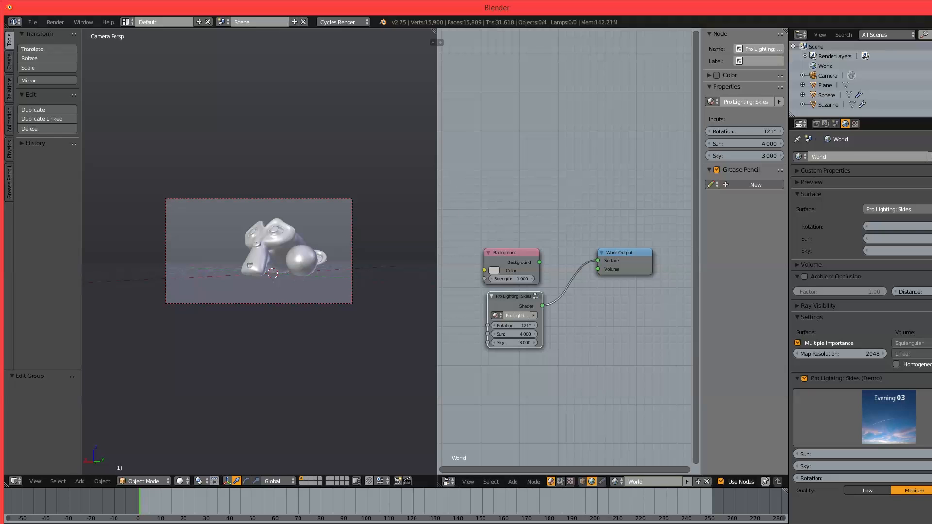
# Check the Pro-Lighting: Skies (Demo) add-on entry in the user preferences and close them.
pyautogui.click(33, 22)
pyautogui.click(74, 125)
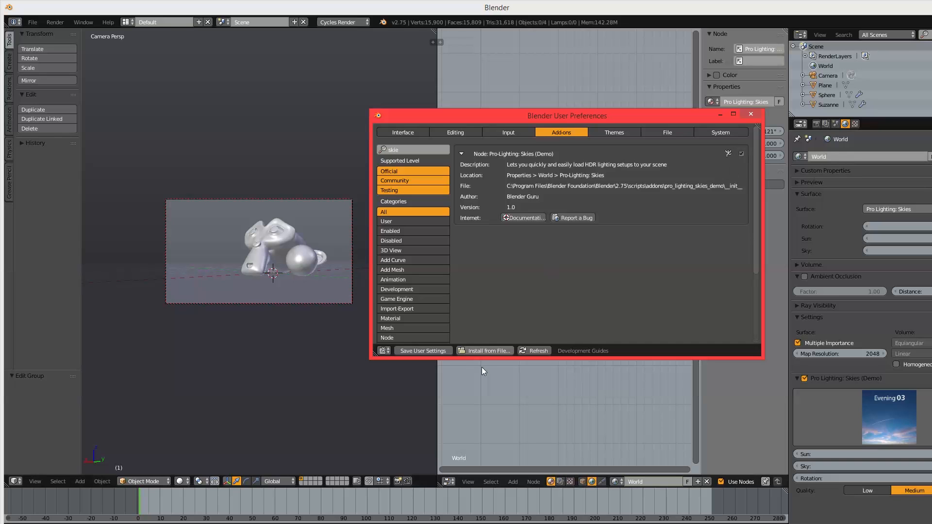
pyautogui.click(751, 114)
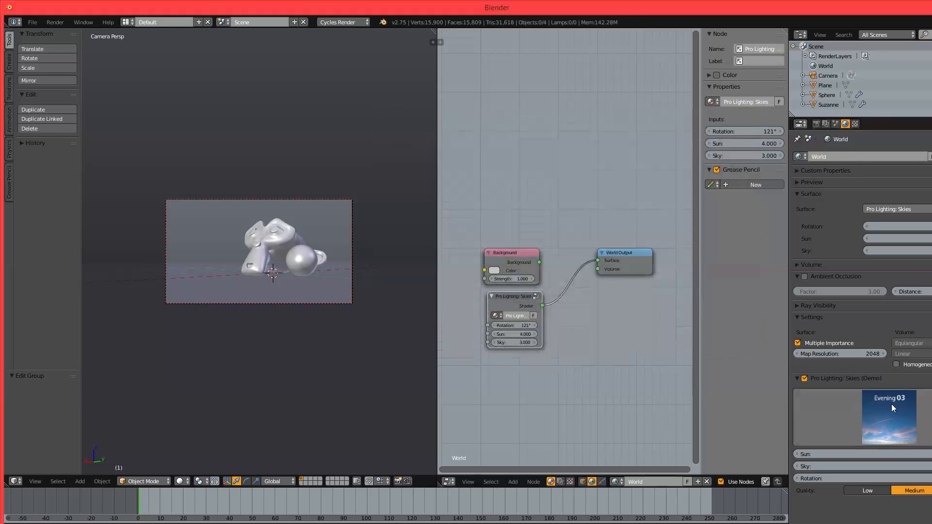
# Compare the rendered viewport with Pro Lighting: Skies disabled and enabled again, leaving rendered shading on.
pyautogui.click(803, 379)
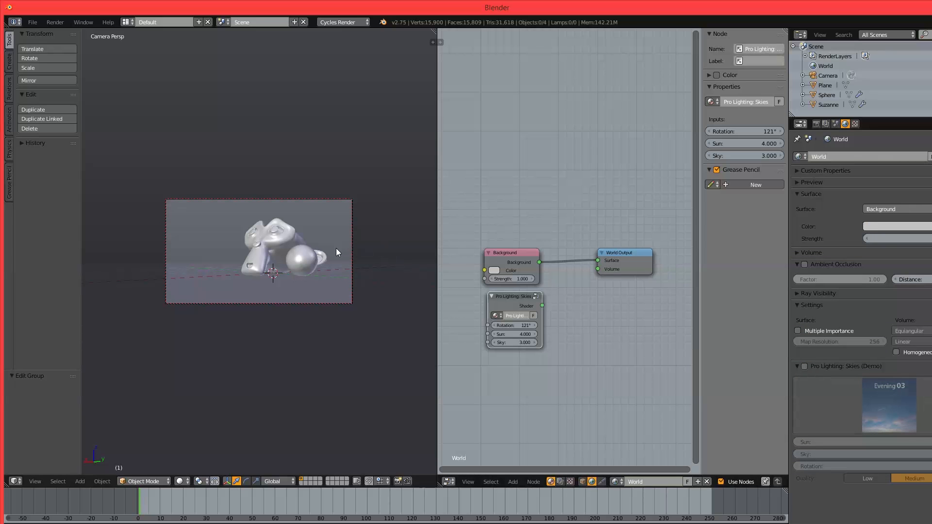
pyautogui.hotkey('shift', 'z')
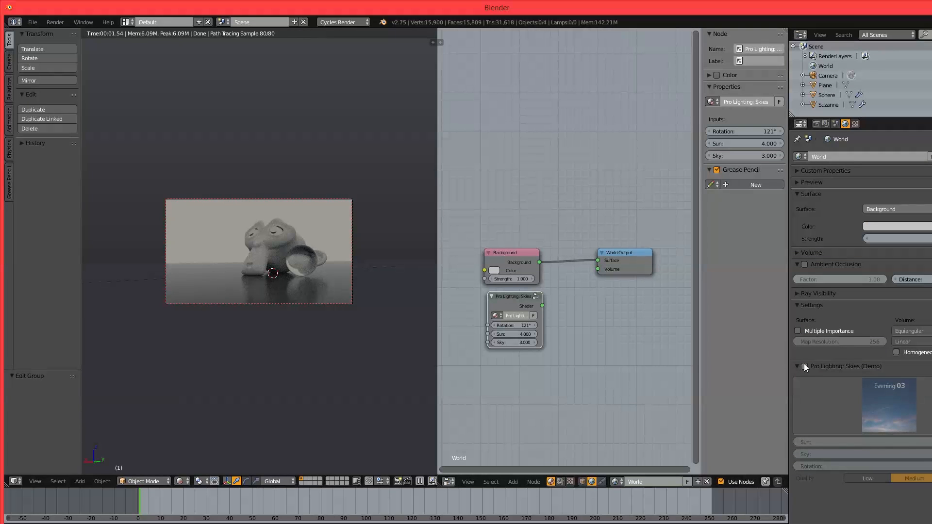
pyautogui.click(805, 366)
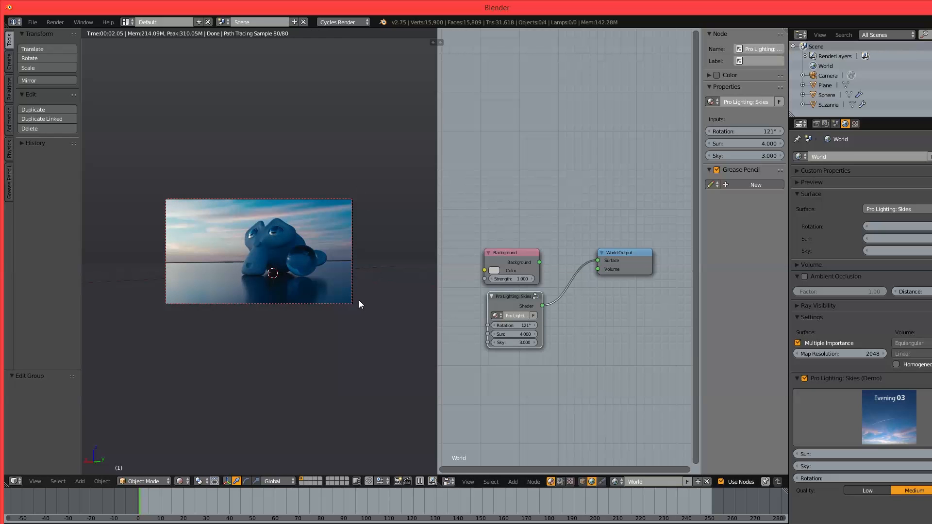
# Set the Pro Lighting: Skies preset to Cloudy 08 and look at the rendered preview.
pyautogui.click(895, 410)
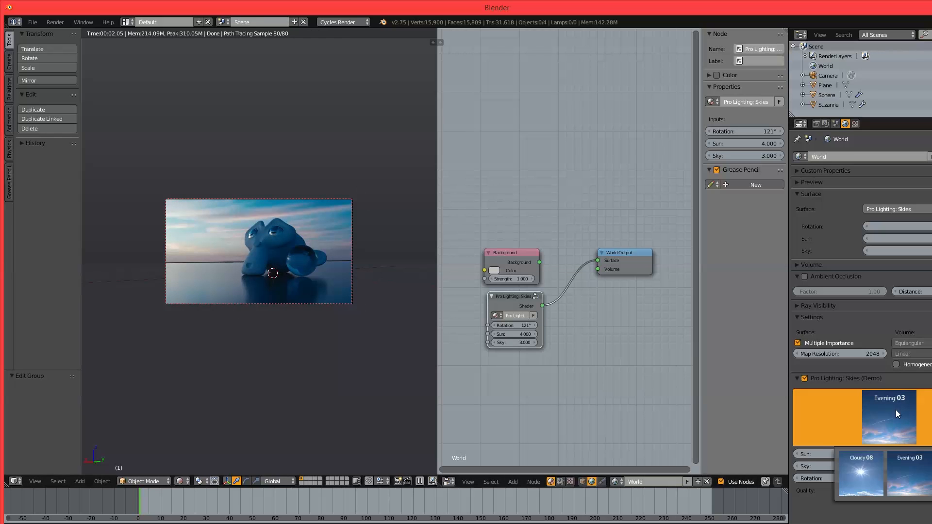
pyautogui.click(825, 430)
pyautogui.click(863, 424)
pyautogui.click(870, 467)
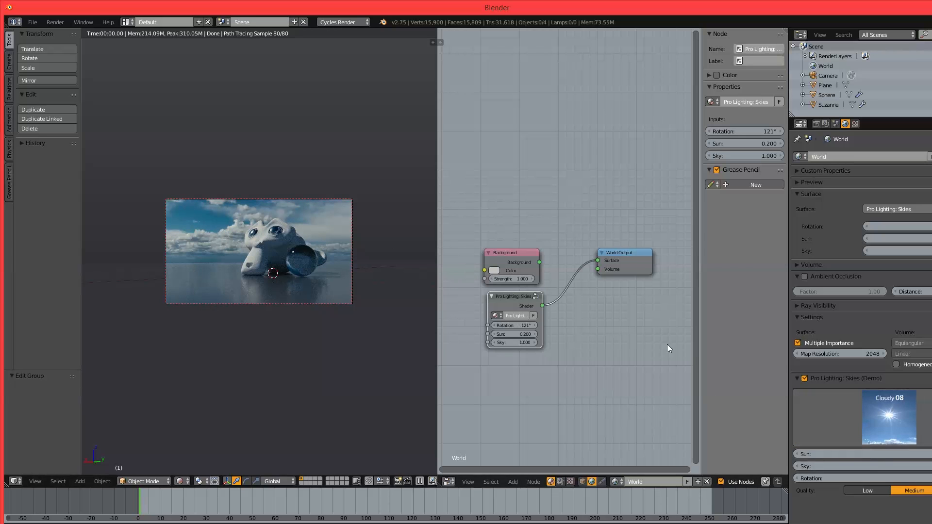
pyautogui.scroll(1, 295, 222)
pyautogui.scroll(1, 294, 222)
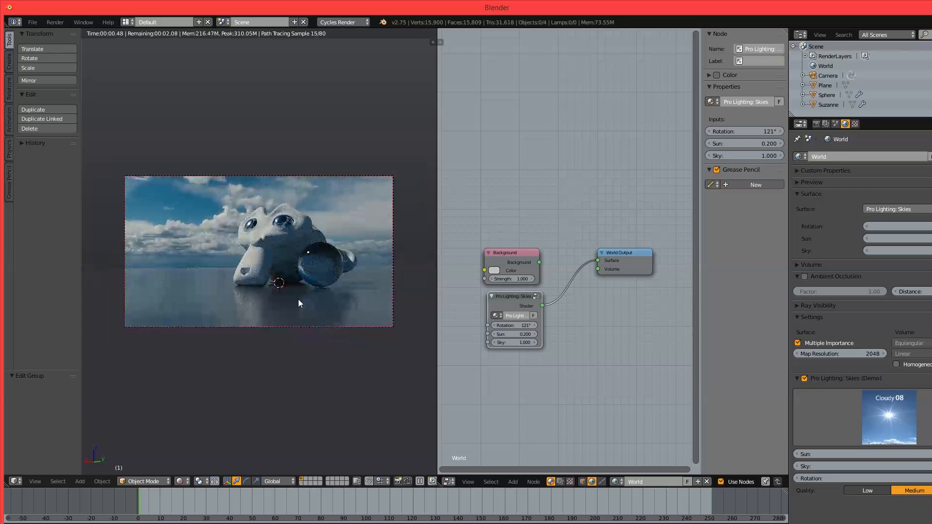
# Try the Evening 03 sky preset and switch back to Cloudy 08.
pyautogui.click(863, 416)
pyautogui.click(907, 466)
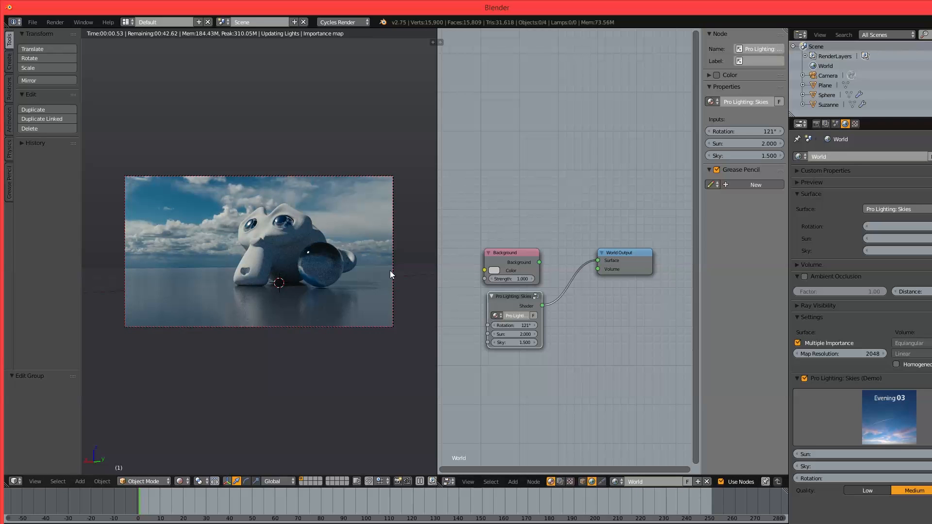
pyautogui.click(872, 428)
pyautogui.click(858, 471)
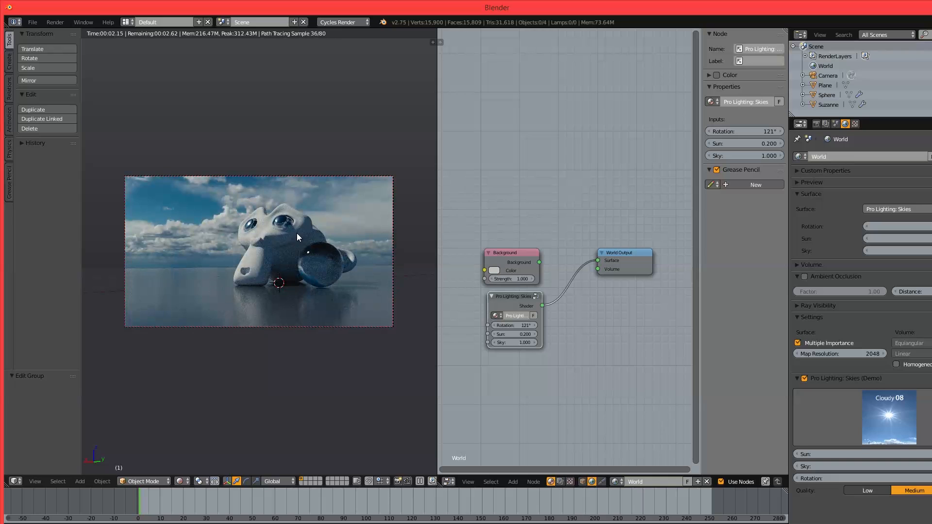
# Change the sky preset to Morning 03 and look at its rendered lighting on the monkey and sphere.
pyautogui.scroll(3, 299, 232)
pyautogui.scroll(-2, 304, 227)
pyautogui.click(926, 428)
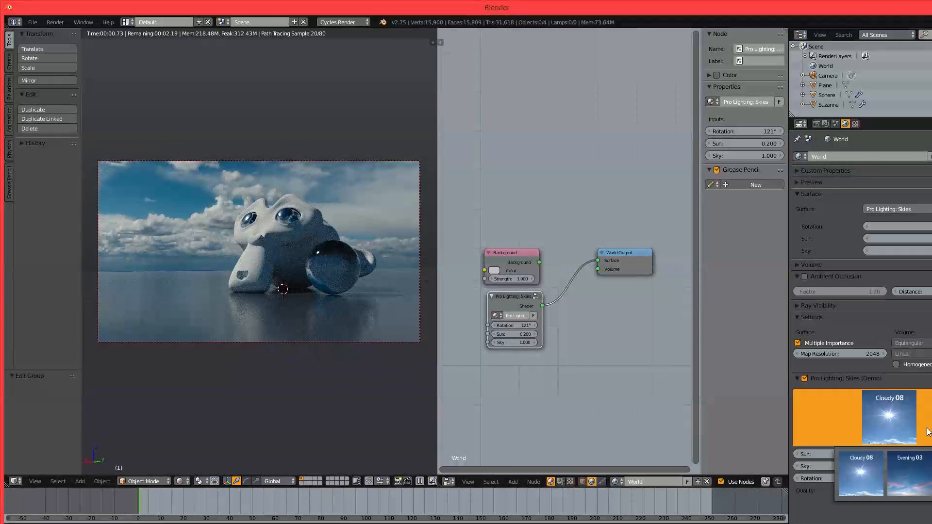
pyautogui.click(931, 466)
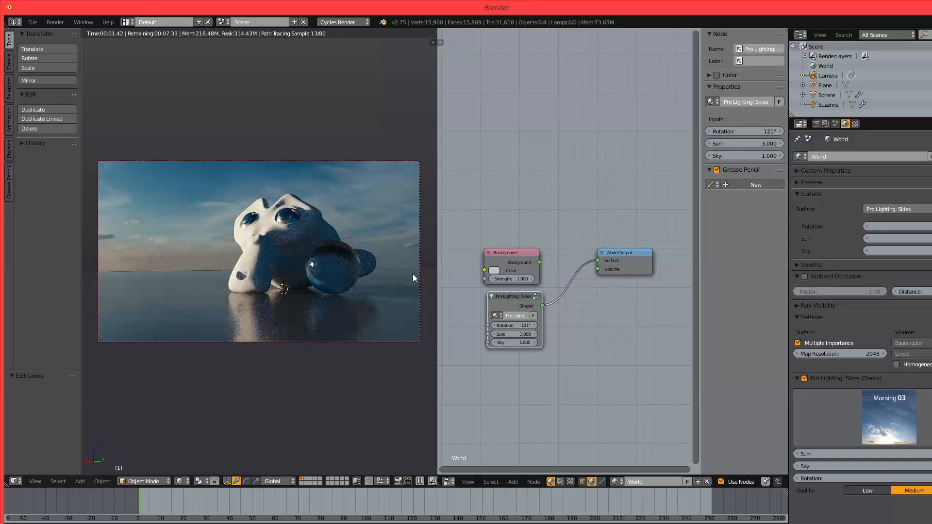
pyautogui.click(805, 433)
pyautogui.click(883, 413)
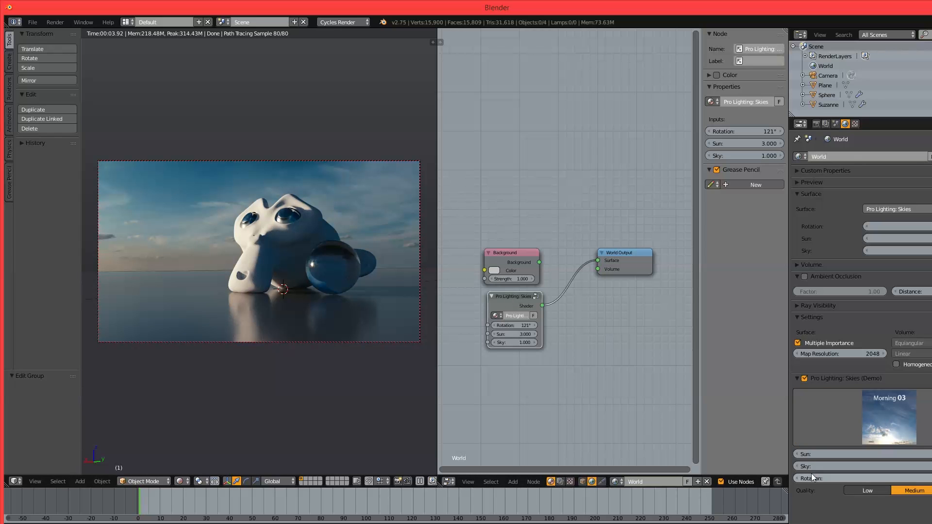
# Try the Evening 03 sky preset again and return to Morning 03.
pyautogui.click(893, 421)
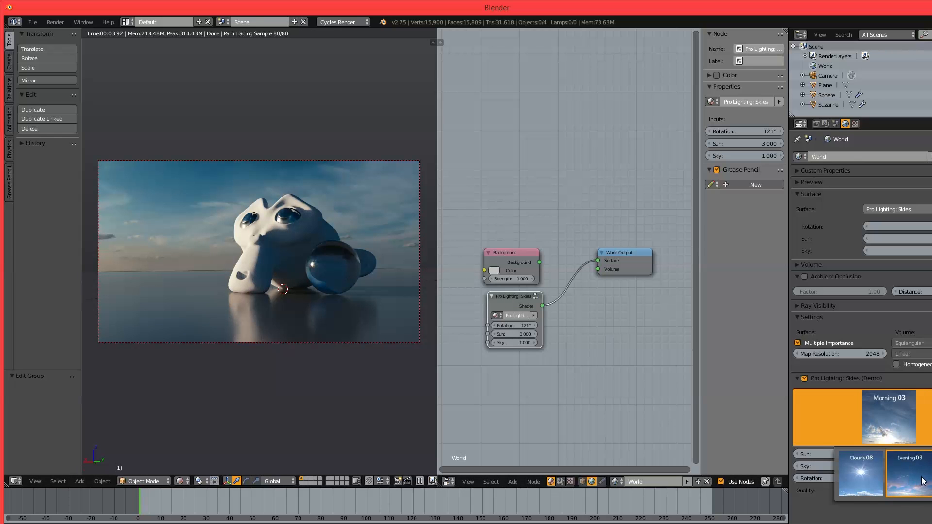
pyautogui.click(922, 481)
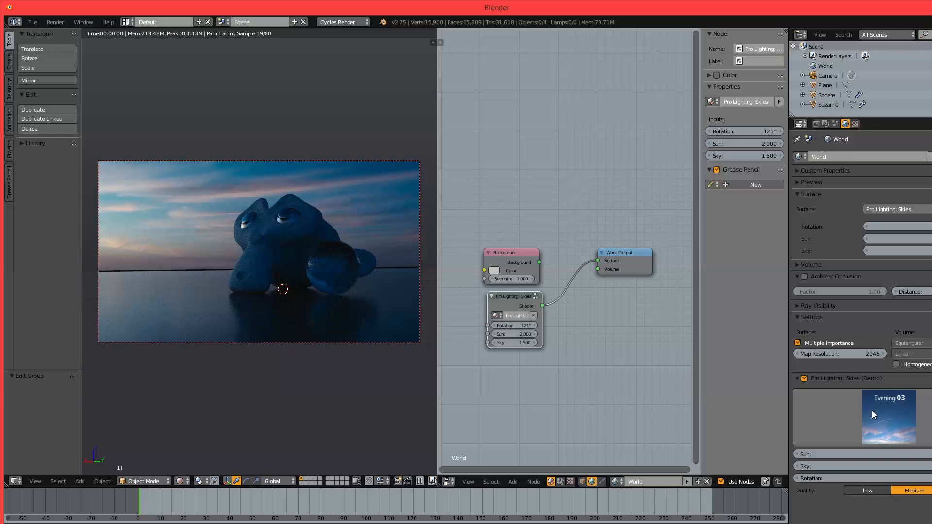
pyautogui.click(874, 412)
pyautogui.click(918, 439)
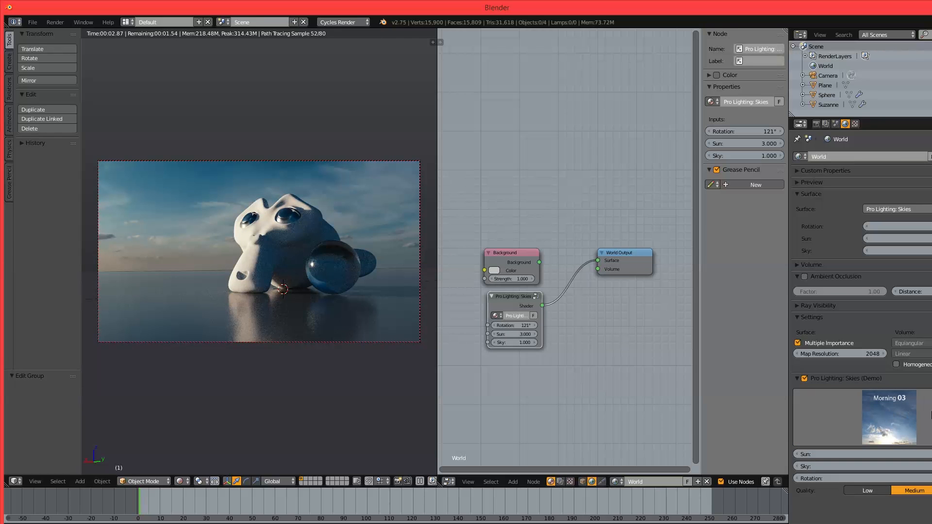
pyautogui.click(913, 412)
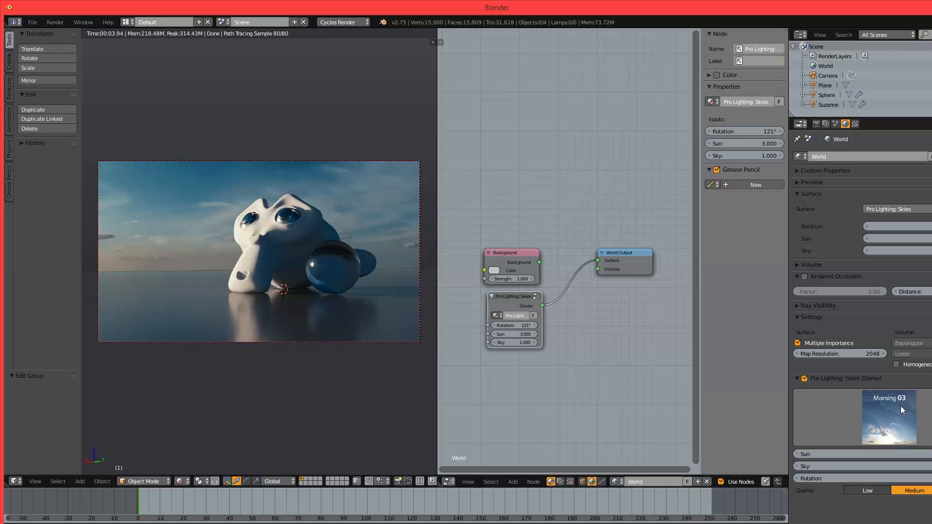
# Hide the node editor's properties sidebar to give the world nodes more room.
pyautogui.moveTo(570, 213); pyautogui.dragTo(595, 232, button='middle')
pyautogui.scroll(1, 604, 246)
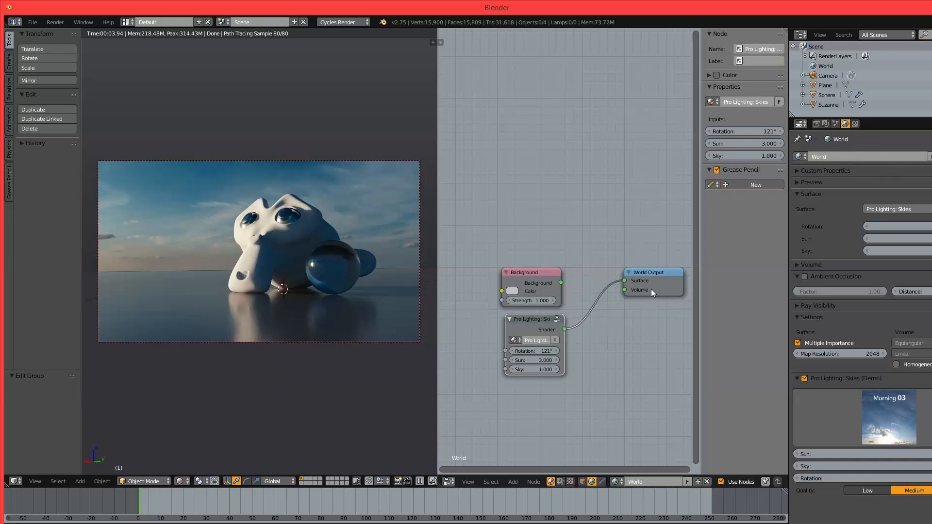
pyautogui.press('n')
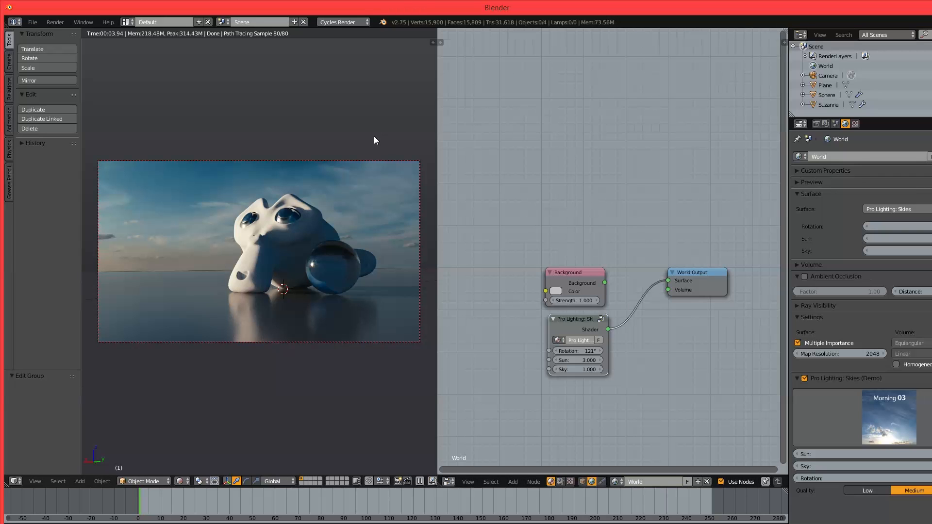
# Choose Cloudy 08 as the world's sky preset in Pro Lighting: Skies.
pyautogui.click(869, 420)
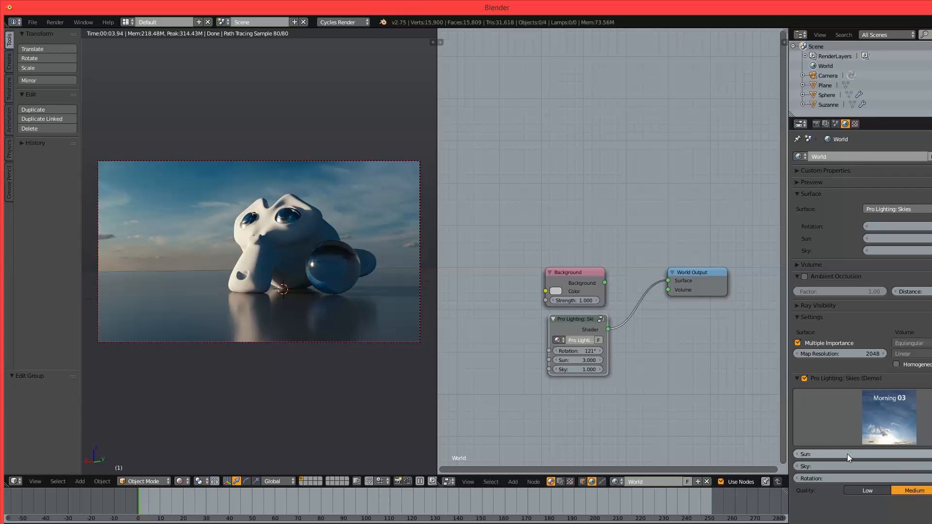
pyautogui.click(863, 471)
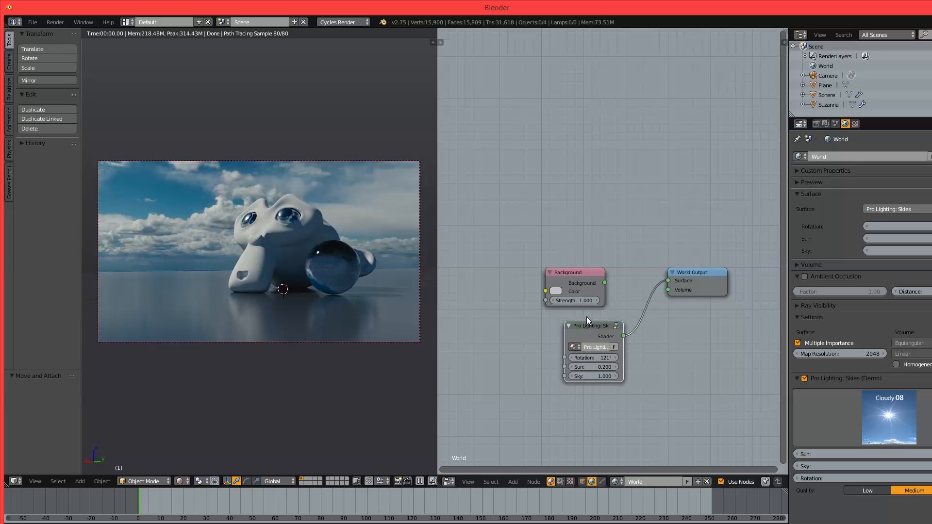
# Open the Pro Lighting: Skies node group and examine its environment texture, math, background and light path nodes.
pyautogui.press('Tab')
pyautogui.press('Home')
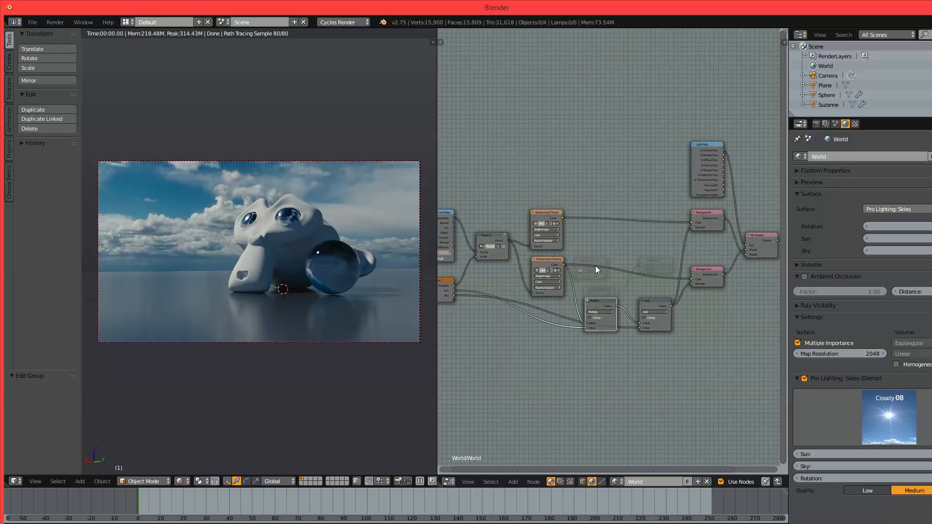
pyautogui.scroll(2, 655, 331)
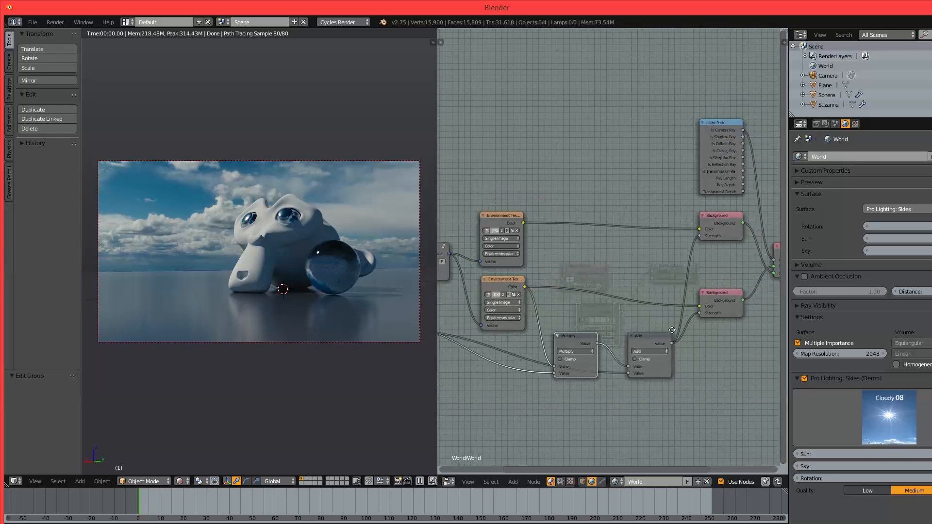
pyautogui.moveTo(671, 333); pyautogui.dragTo(677, 351, button='middle')
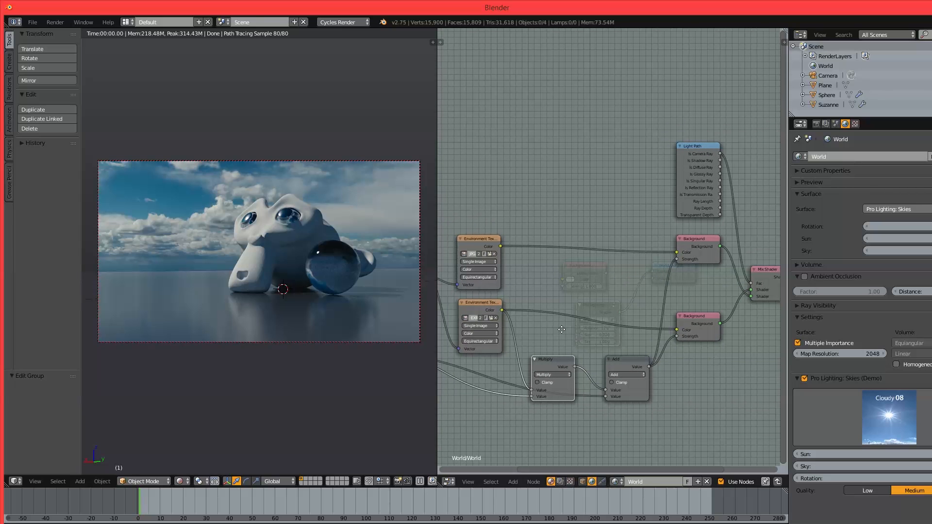
pyautogui.moveTo(583, 319)
pyautogui.mouseDown(button='middle')
pyautogui.moveTo(646, 326)
pyautogui.moveTo(579, 323)
pyautogui.mouseUp(button='middle')
pyautogui.scroll(-2, 593, 326)
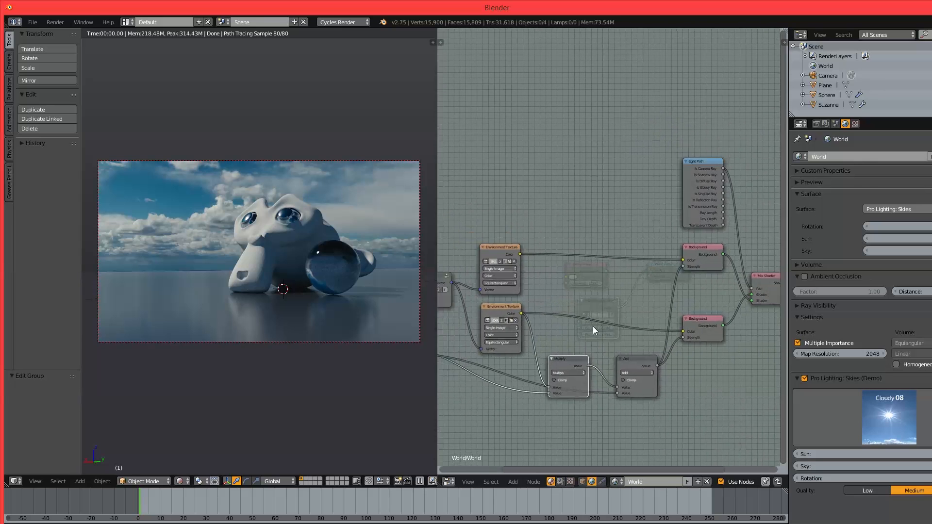
pyautogui.moveTo(632, 337); pyautogui.dragTo(683, 340, button='middle')
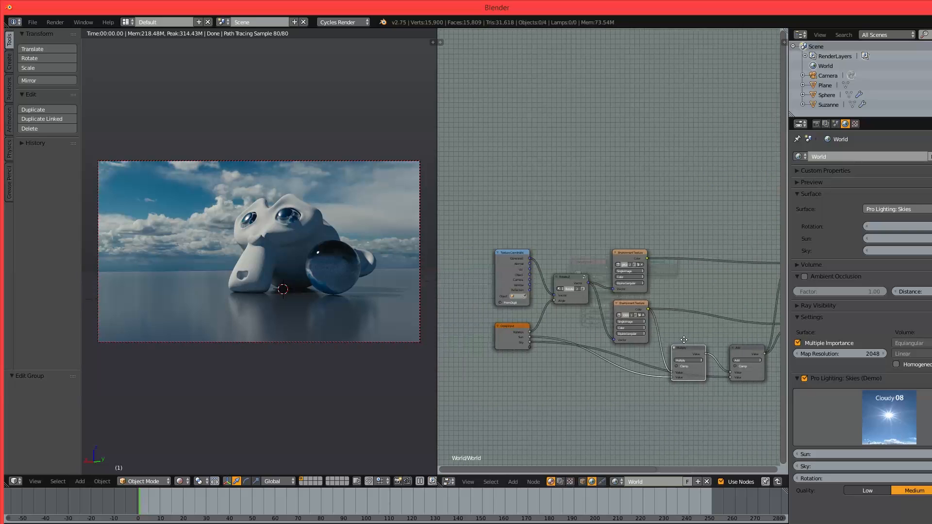
pyautogui.moveTo(676, 305); pyautogui.dragTo(579, 306, button='middle')
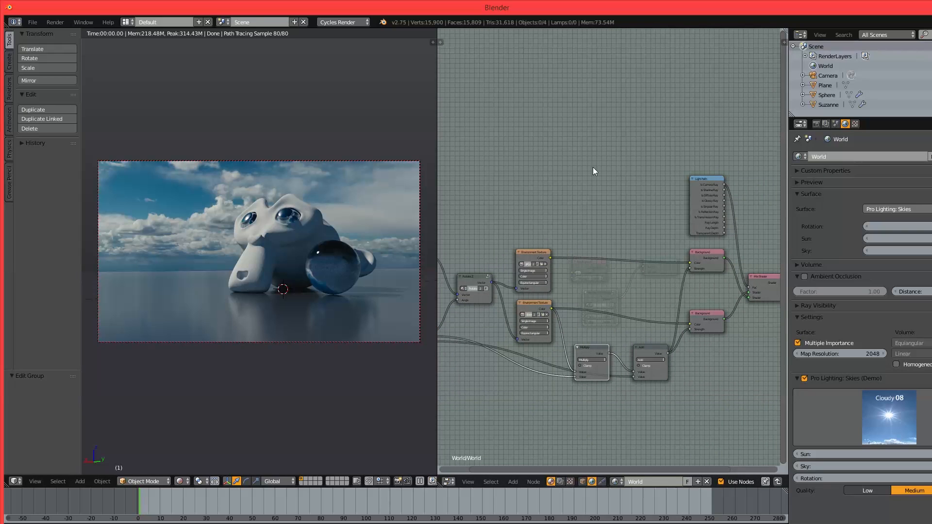
# Exit the Pro Lighting: Skies node group back to the top-level world nodes.
pyautogui.moveTo(592, 167); pyautogui.dragTo(579, 162, button='middle')
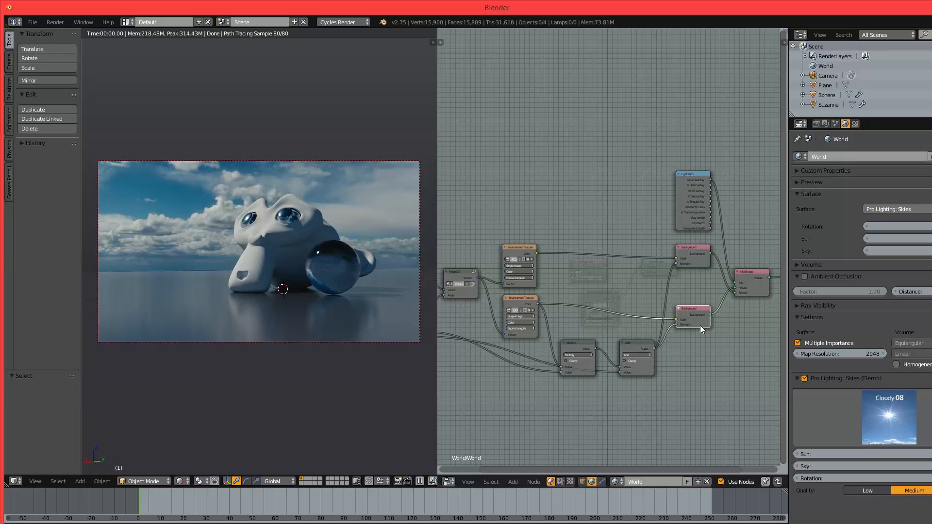
pyautogui.press('Tab')
pyautogui.scroll(5, 672, 354)
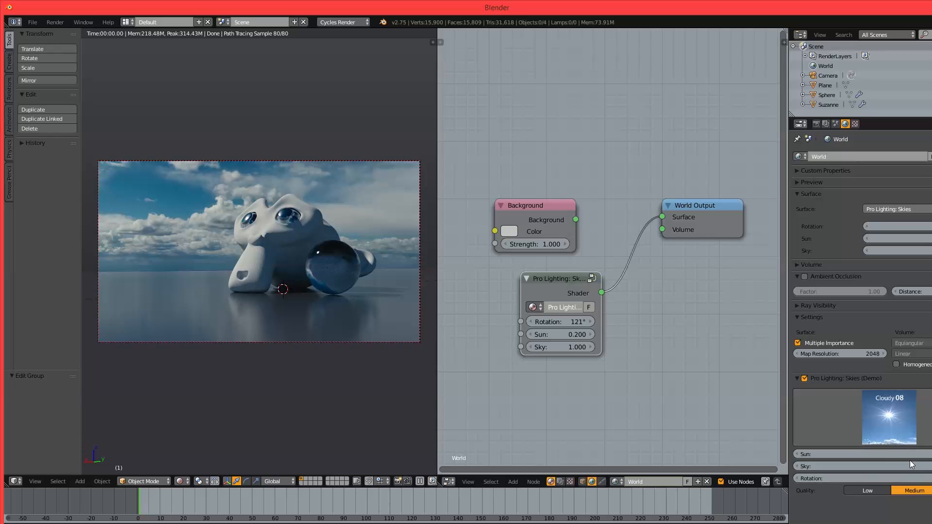
# Choose the Morning 03 sky preset and set its Sun strength to 2.
pyautogui.click(884, 432)
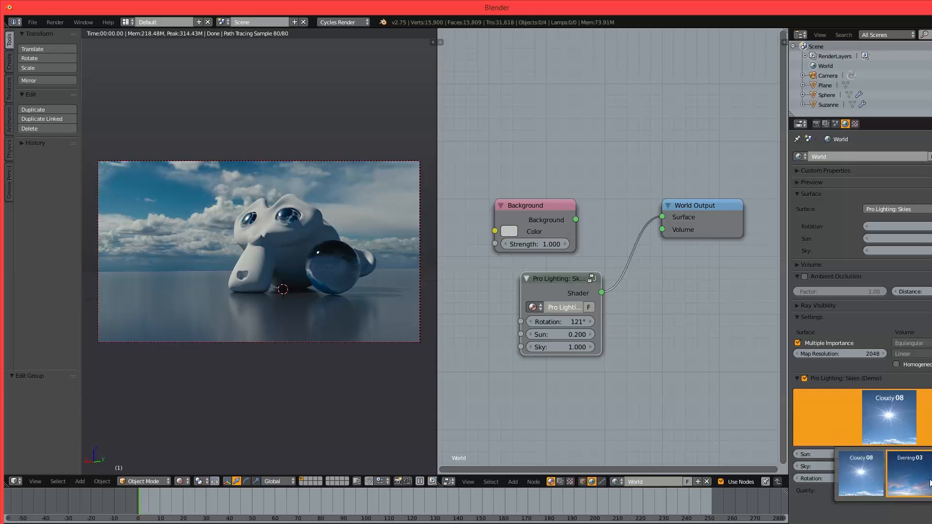
pyautogui.click(909, 475)
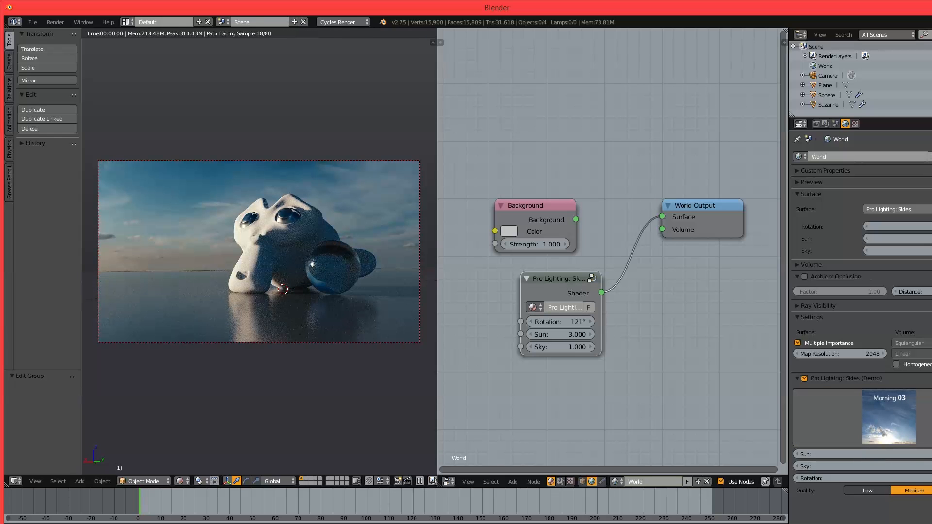
pyautogui.click(928, 455)
pyautogui.write('2')
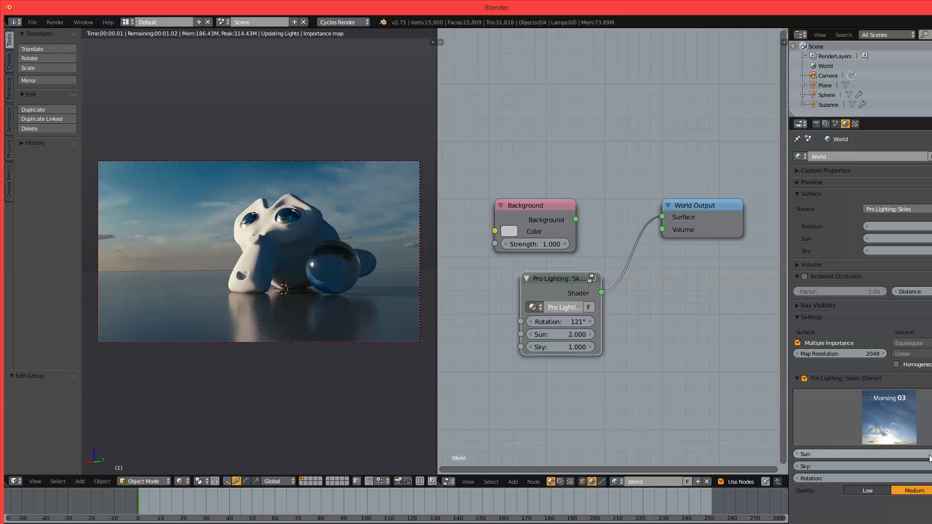
pyautogui.press('Return')
# Try a Sun strength of 9.62 for the Morning 03 sky and return it to 2.
pyautogui.click(928, 455)
pyautogui.write('9.62')
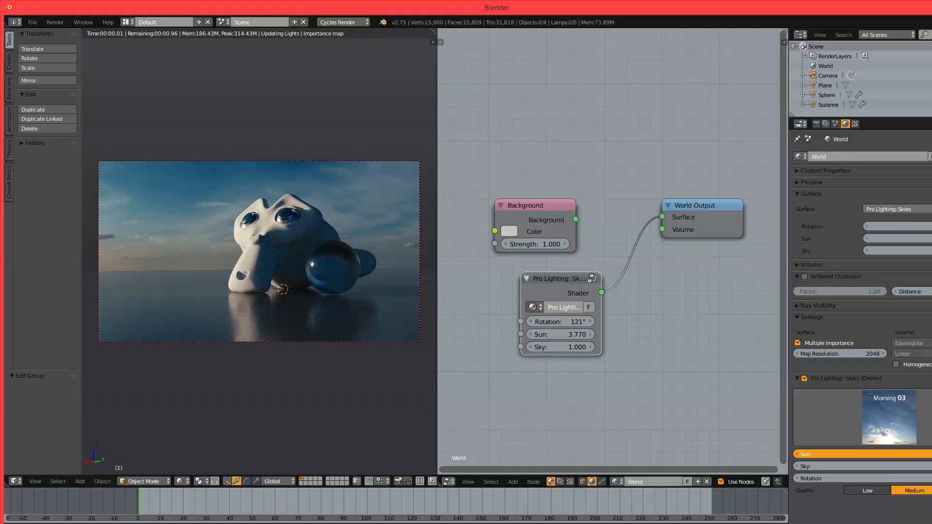
pyautogui.press('Return')
pyautogui.click(926, 454)
pyautogui.write('2')
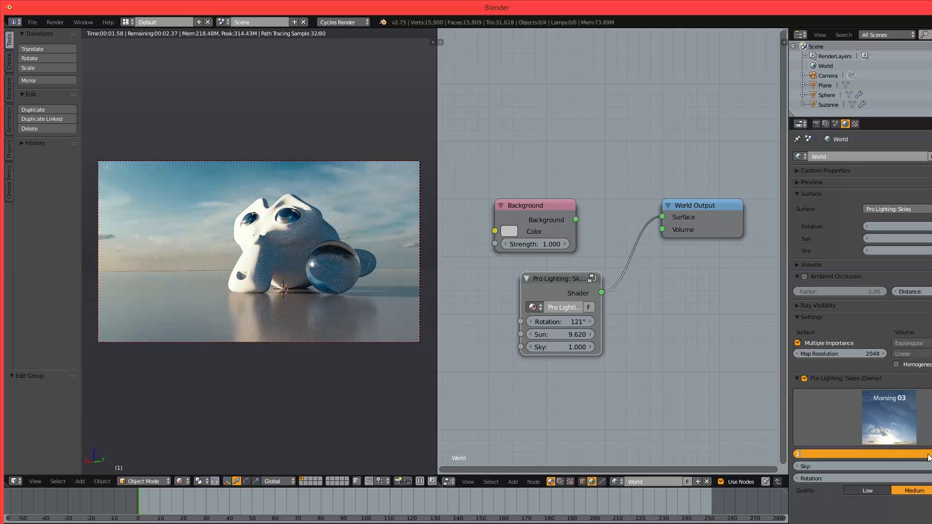
pyautogui.press('Return')
# Lower the Sky strength to 0.2 and rotate the sky to 278°, finishing at 403.1°.
pyautogui.moveTo(913, 467)
pyautogui.mouseDown()
pyautogui.moveTo(929, 467)
pyautogui.moveTo(883, 467)
pyautogui.moveTo(907, 468)
pyautogui.mouseUp()
pyautogui.click(911, 467)
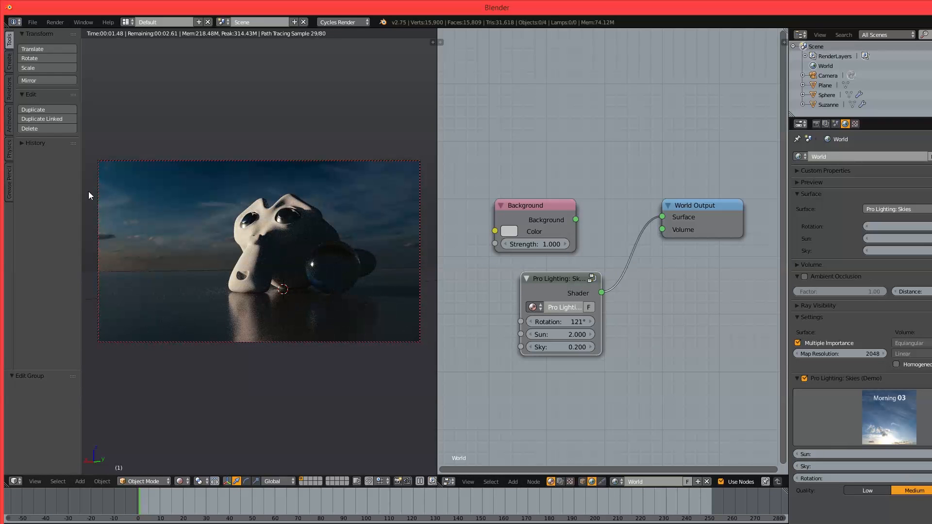
pyautogui.moveTo(838, 479); pyautogui.dragTo(841, 479)
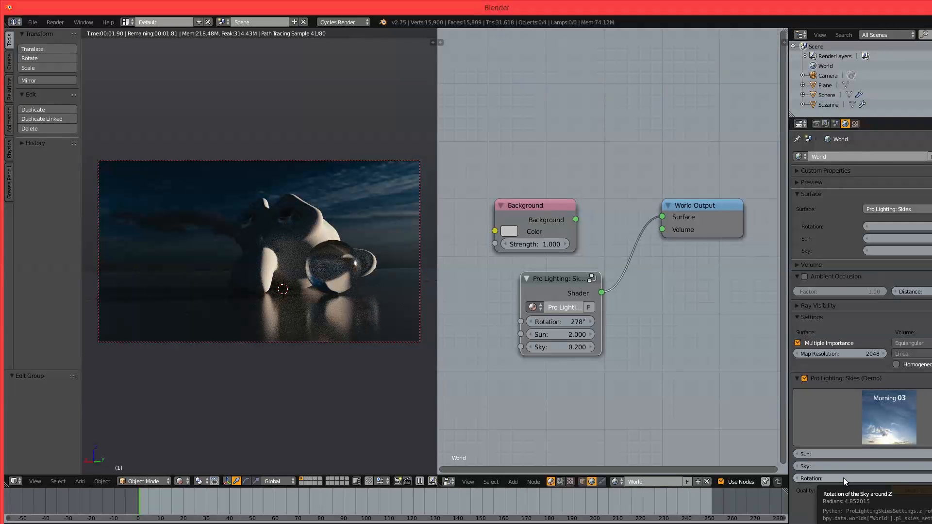
pyautogui.moveTo(846, 478); pyautogui.dragTo(820, 478)
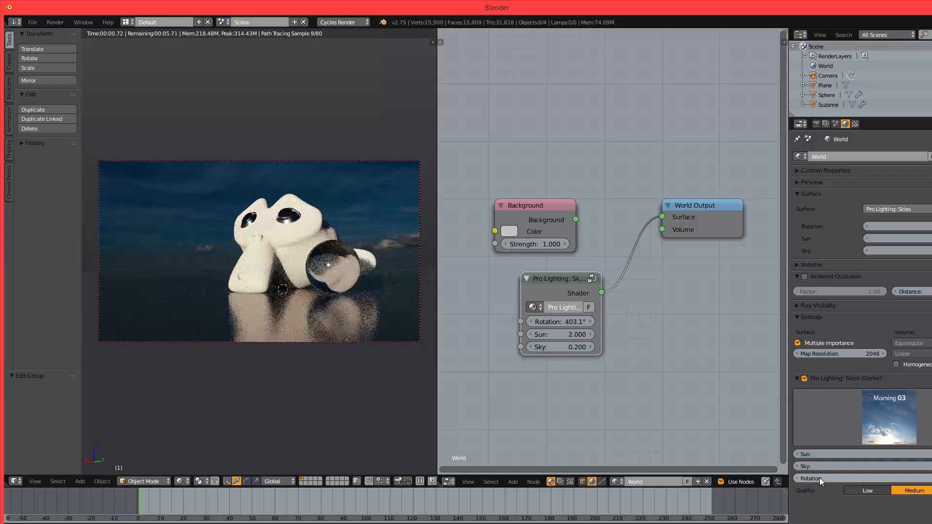
# Choose the Cloudy 08 sky preset and compare its quality levels, returning to Medium.
pyautogui.click(870, 428)
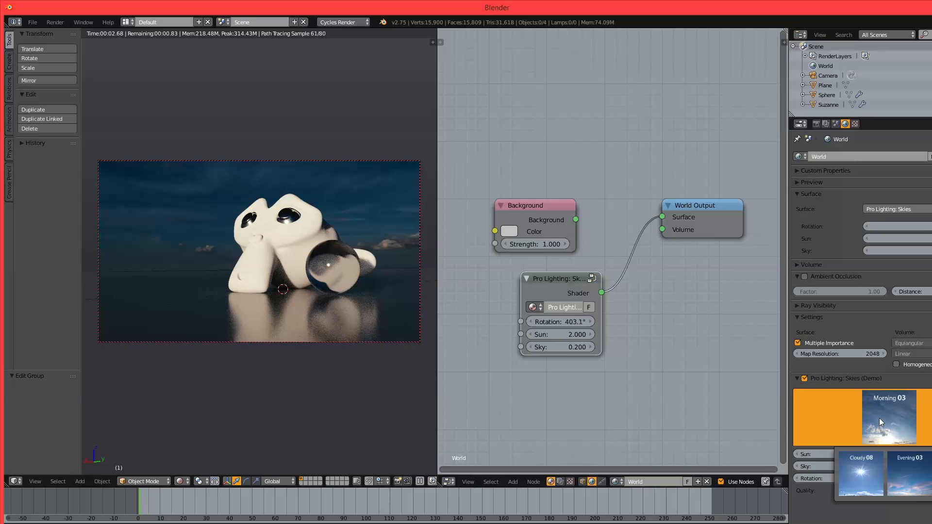
pyautogui.click(866, 486)
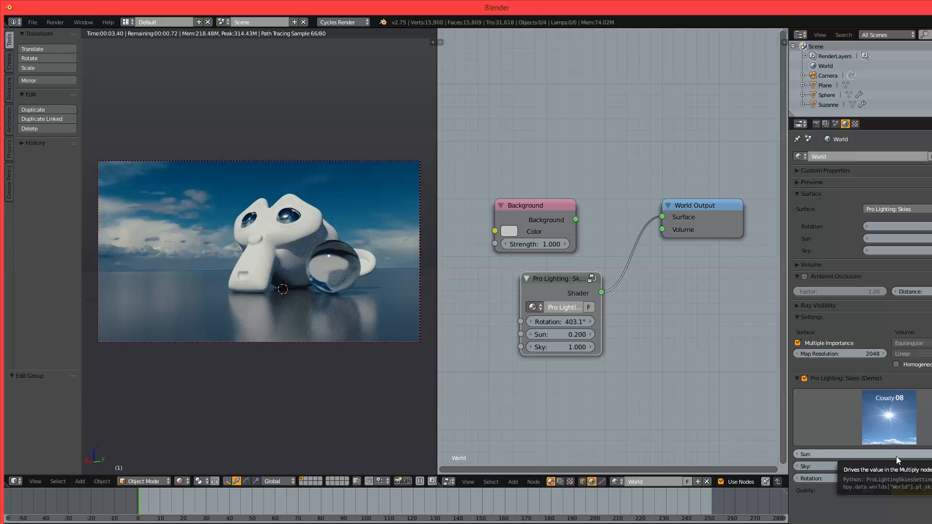
pyautogui.click(860, 490)
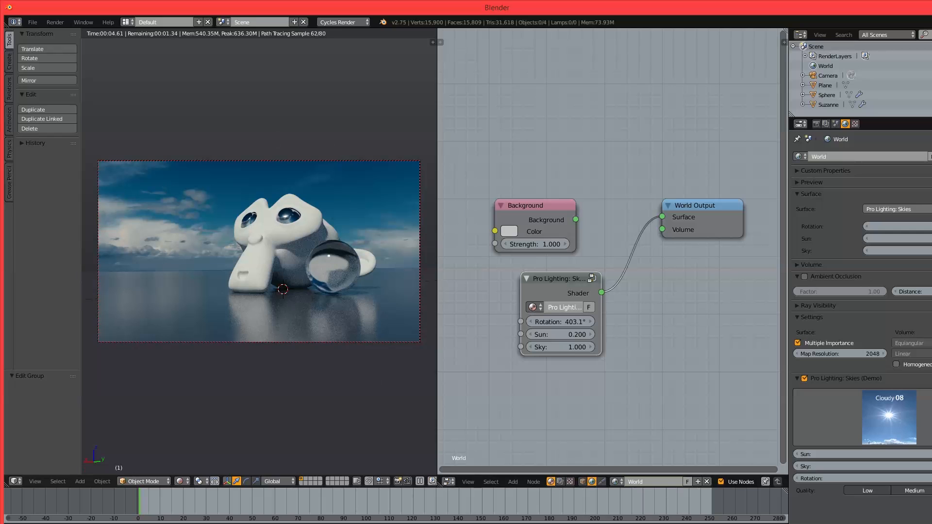
pyautogui.click(912, 491)
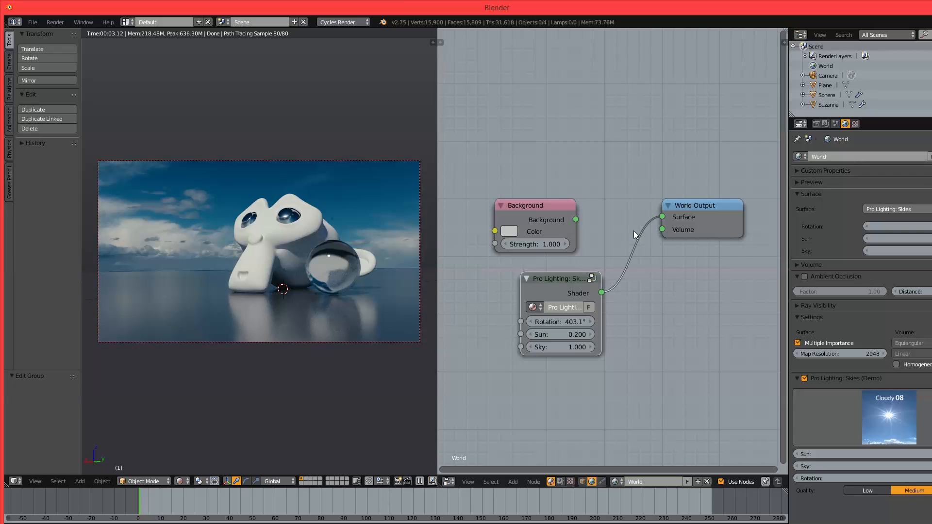
# Line up the Pro Lighting: Skies node directly beneath the Background node.
pyautogui.moveTo(562, 277); pyautogui.dragTo(536, 269)
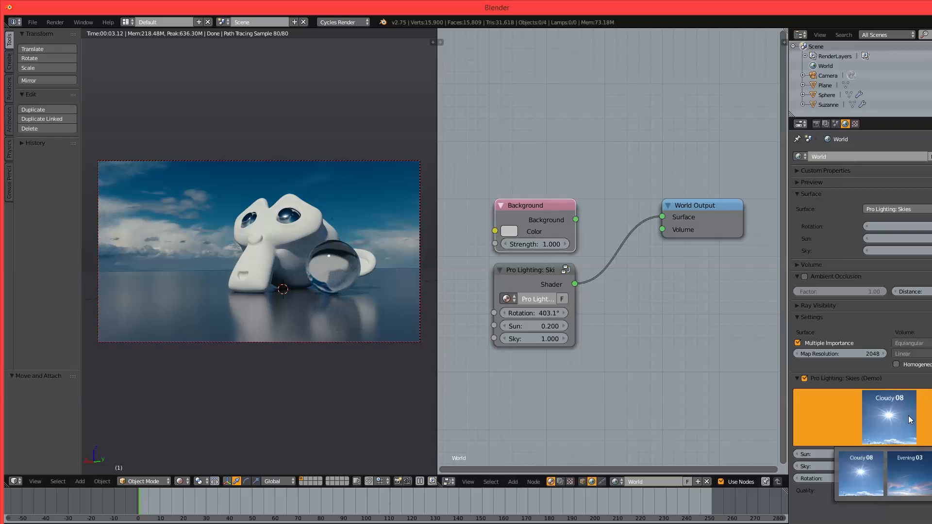
# Try the Evening 03 sky preset and return to Cloudy 08.
pyautogui.click(869, 416)
pyautogui.click(860, 470)
pyautogui.click(889, 418)
pyautogui.click(885, 420)
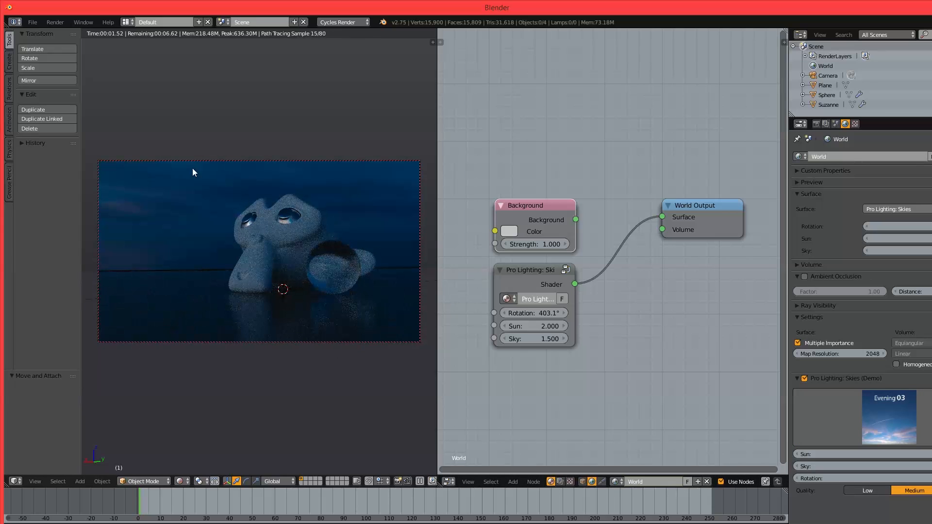
pyautogui.click(924, 432)
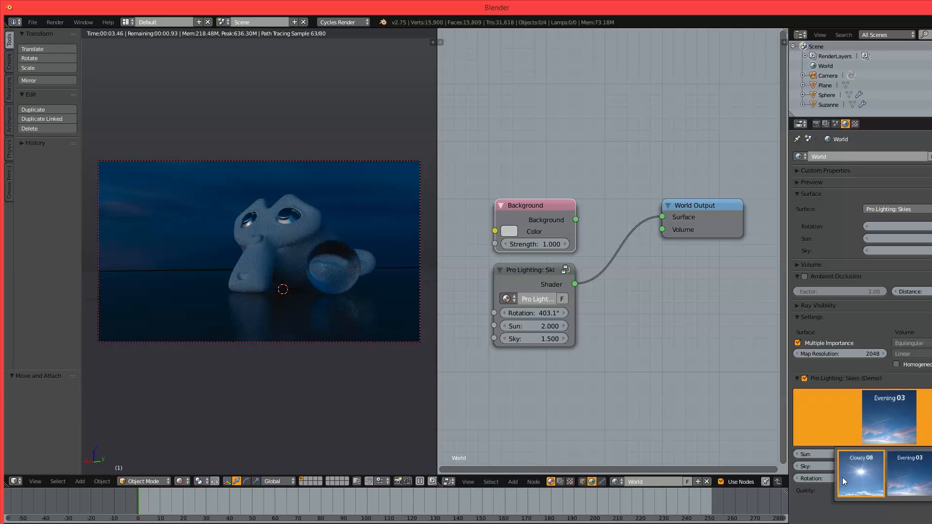
pyautogui.click(865, 478)
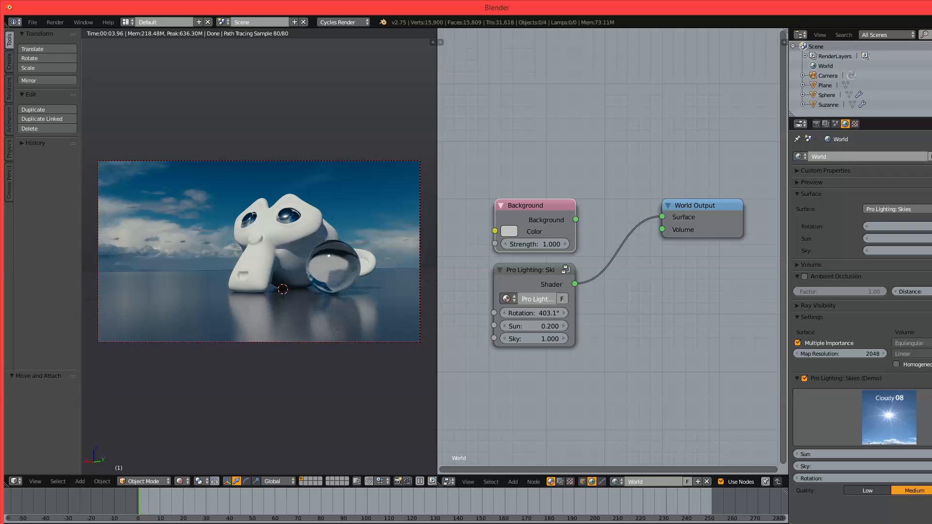
pyautogui.click(876, 412)
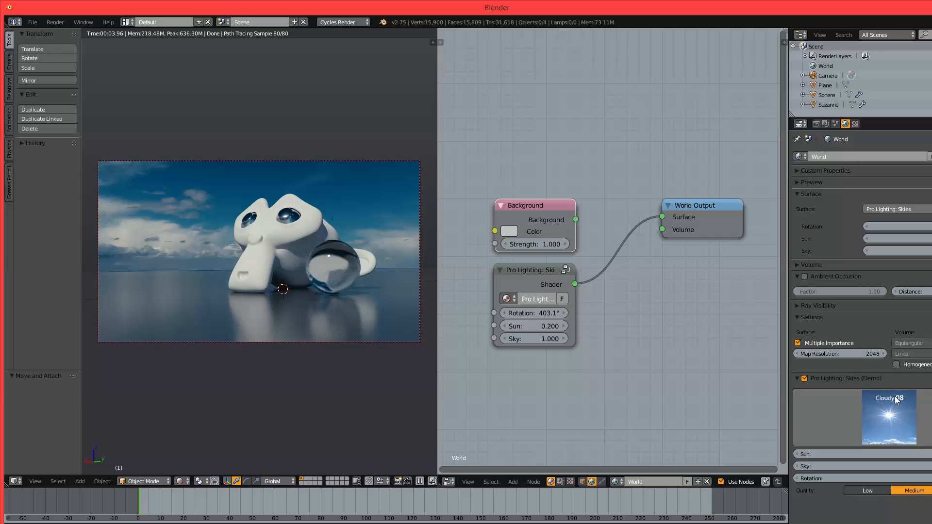
pyautogui.click(906, 414)
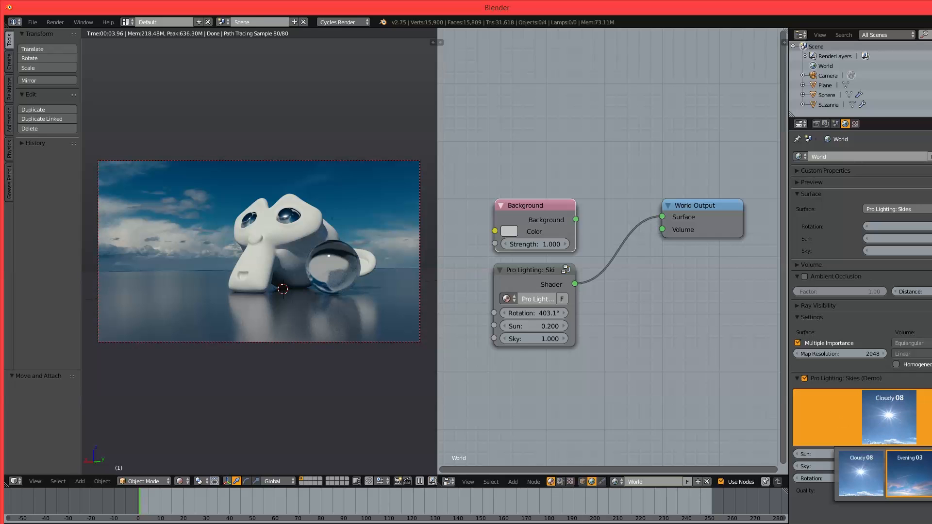
# Switch to WordPad and examine the sky preset entries and their sun and sky values in envs.json.
pyautogui.moveTo(430, 522)
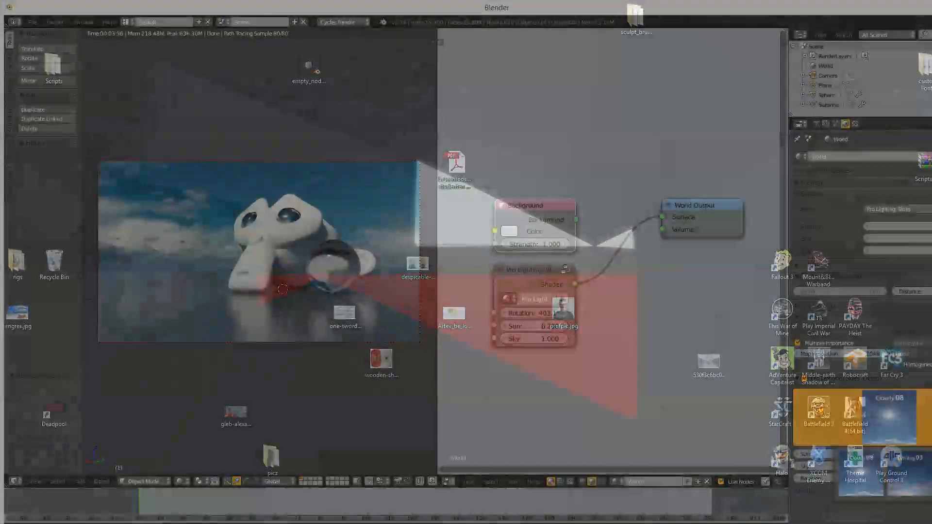
pyautogui.click(500, 518)
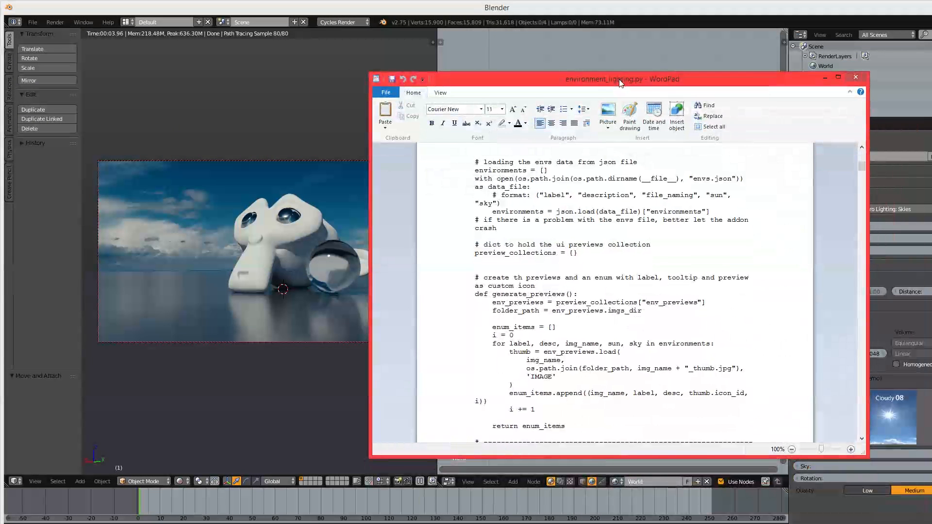
pyautogui.click(430, 523)
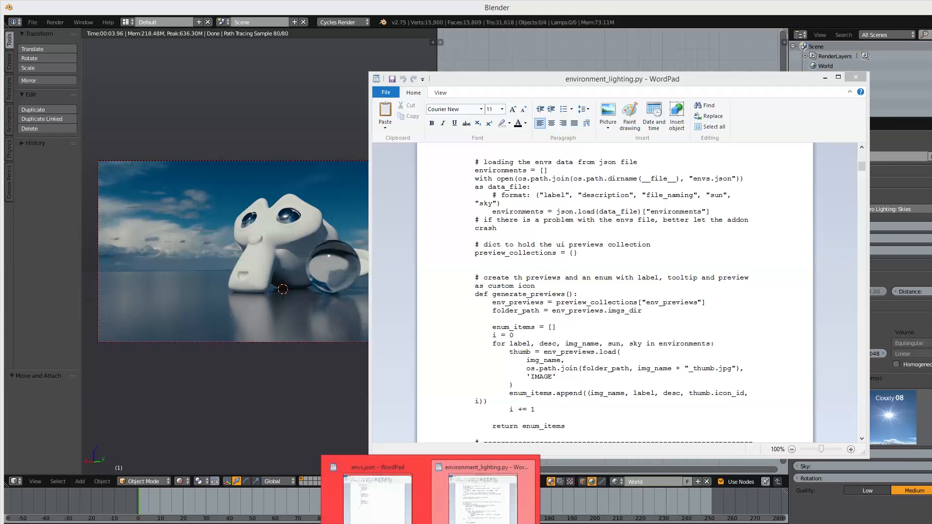
pyautogui.click(372, 504)
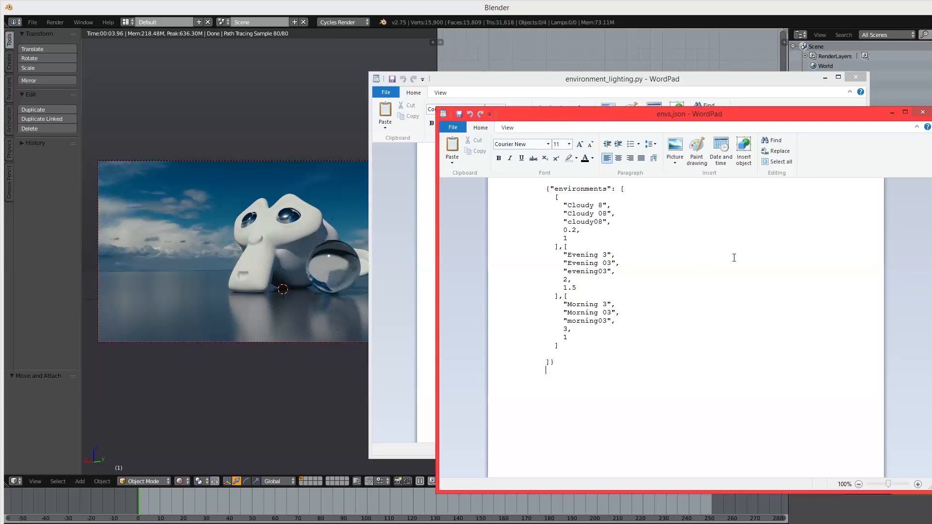
pyautogui.click(599, 382)
pyautogui.moveTo(665, 107); pyautogui.dragTo(679, 112)
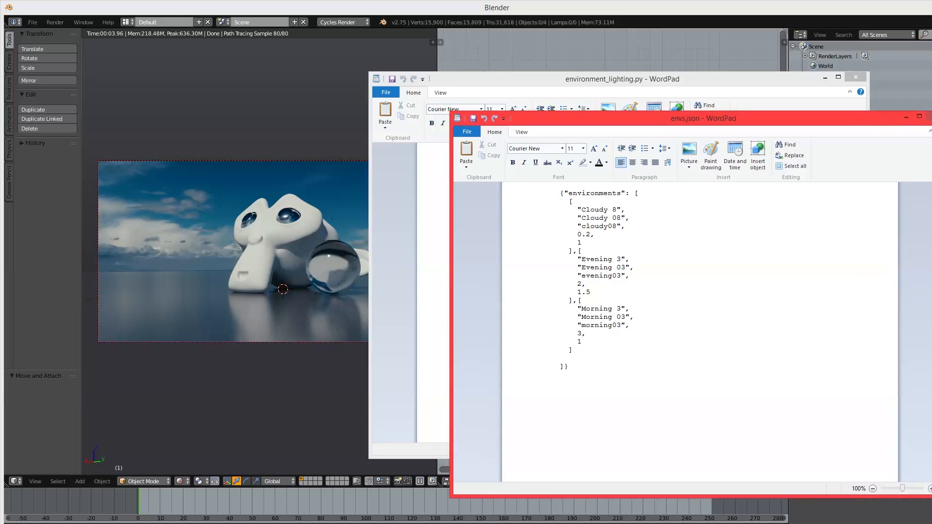
# Switch to File Explorer, examine the sky images in pro_lighting_skies_demo's hdris folder, close it and return to Blender.
pyautogui.click(371, 523)
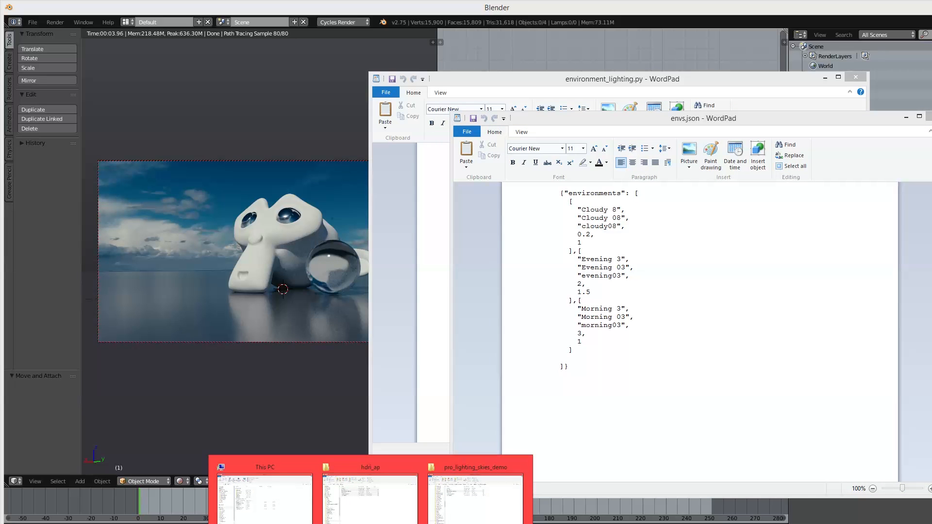
pyautogui.click(475, 495)
pyautogui.doubleClick(358, 171)
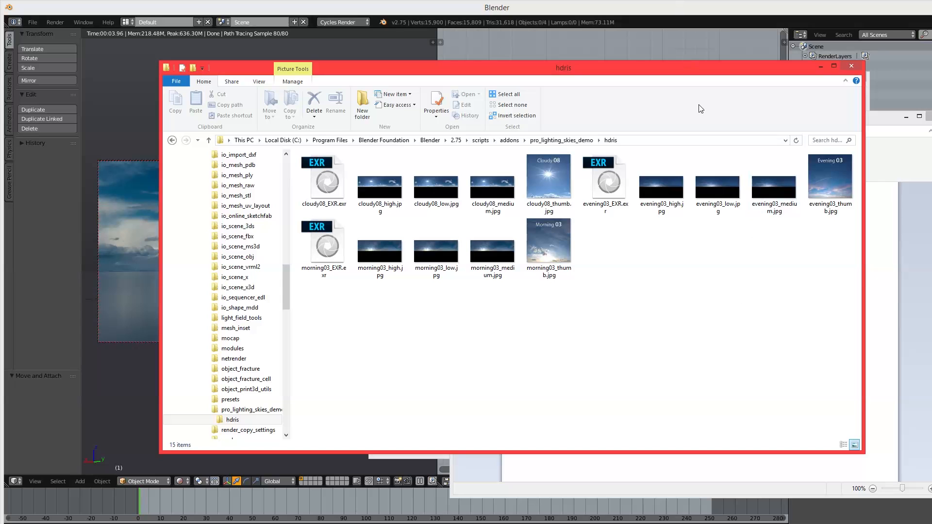
pyautogui.click(851, 66)
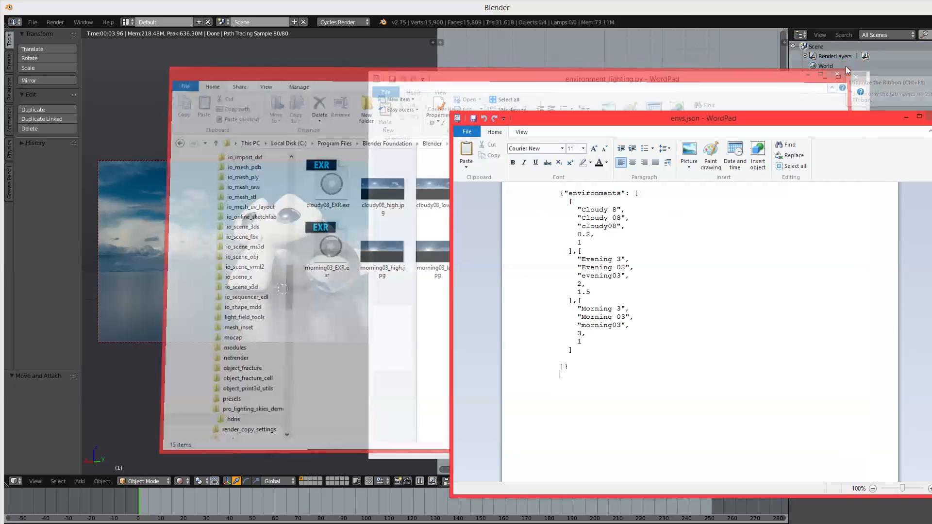
pyautogui.click(607, 7)
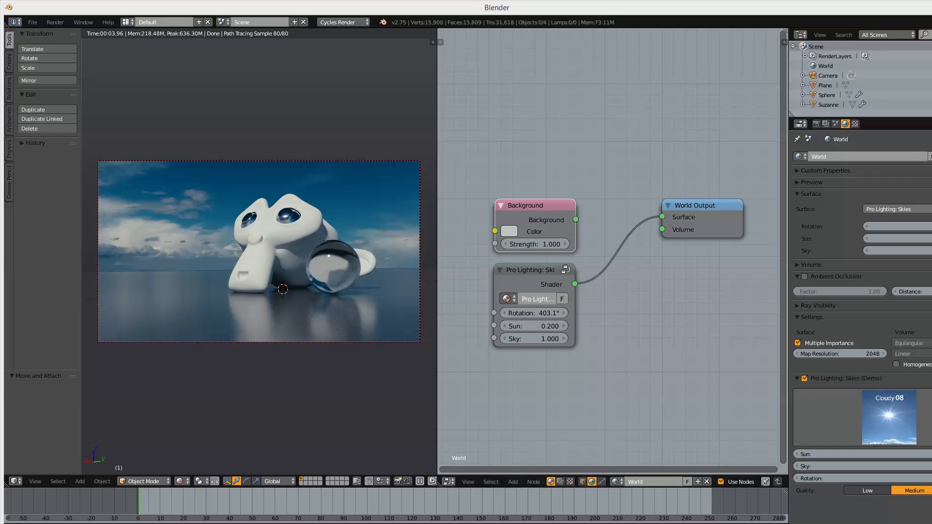
# Bring envs.json back up in WordPad, review its preset entries beside the Blender scene, and close the file.
pyautogui.moveTo(491, 512)
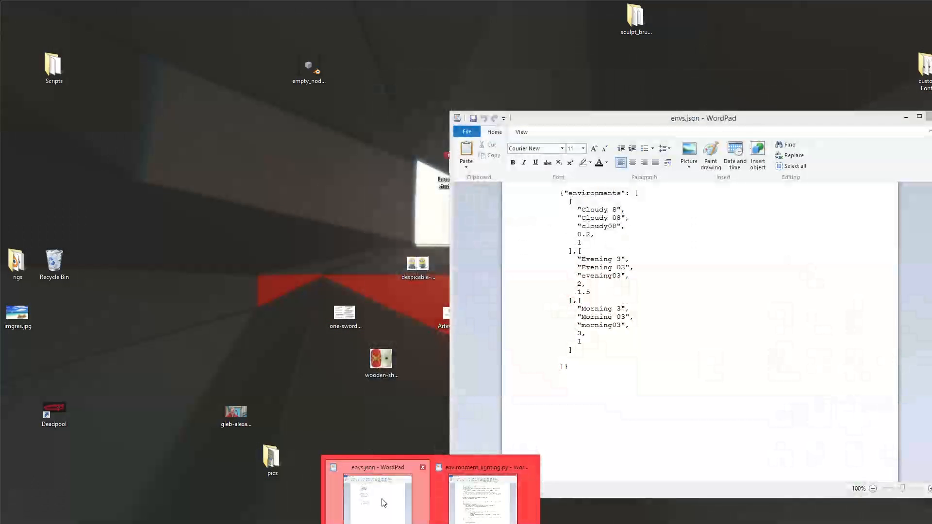
pyautogui.click(377, 493)
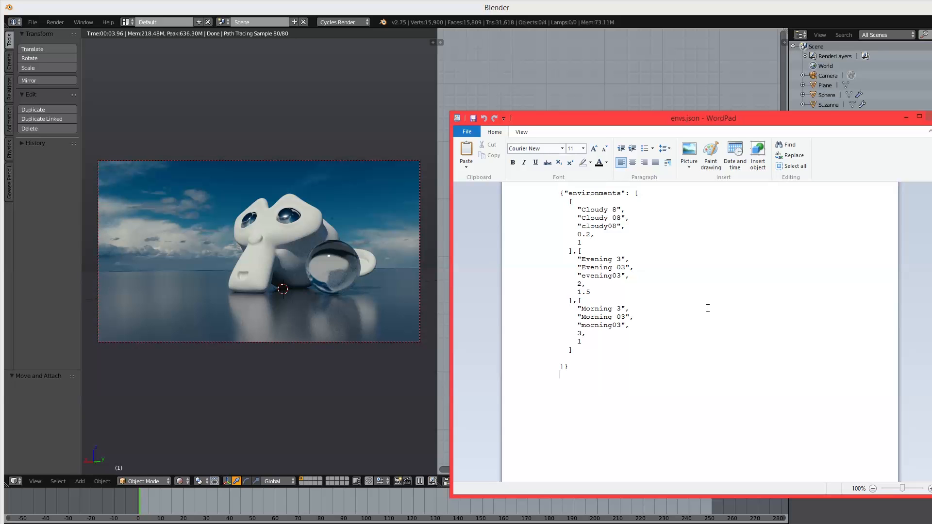
pyautogui.moveTo(833, 118); pyautogui.dragTo(634, 79)
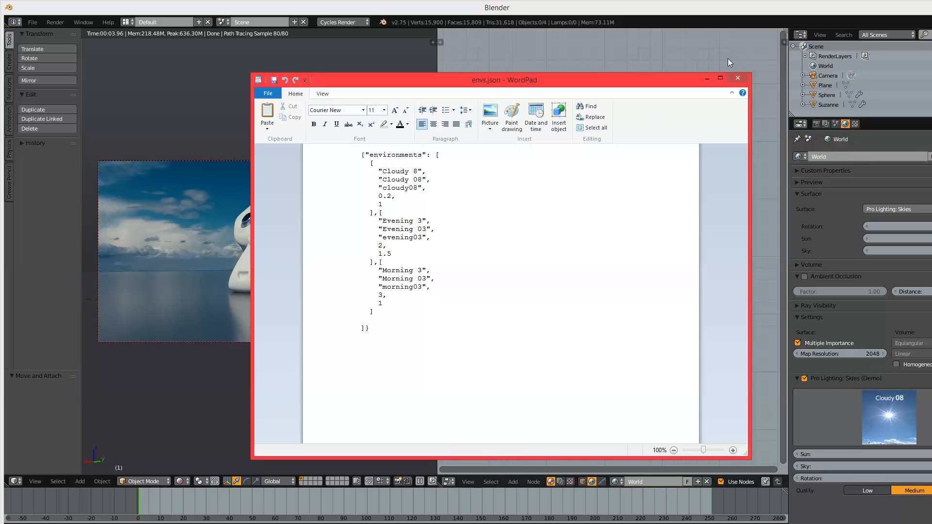
pyautogui.click(741, 77)
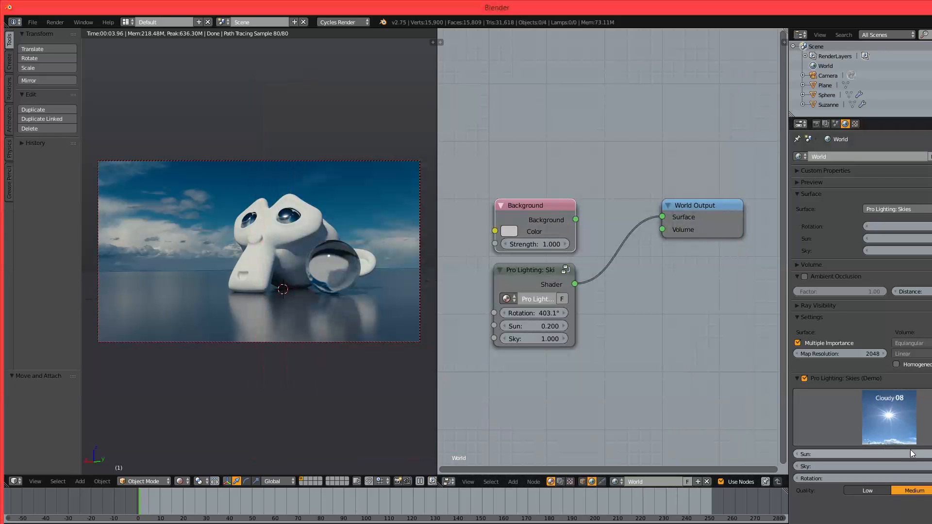
# Compare the Evening 03 and Morning 03 sky presets, examining the horizon behind the monkey head under Evening 03.
pyautogui.click(873, 422)
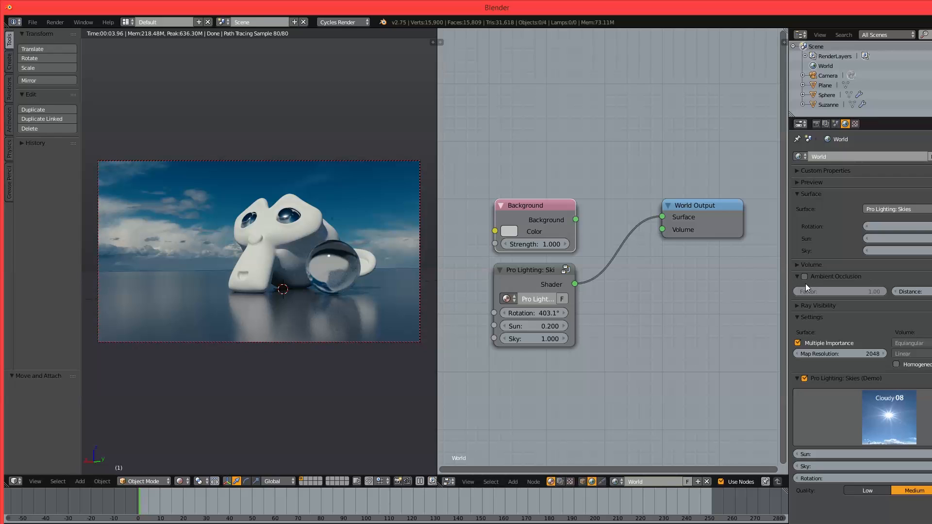
pyautogui.click(879, 409)
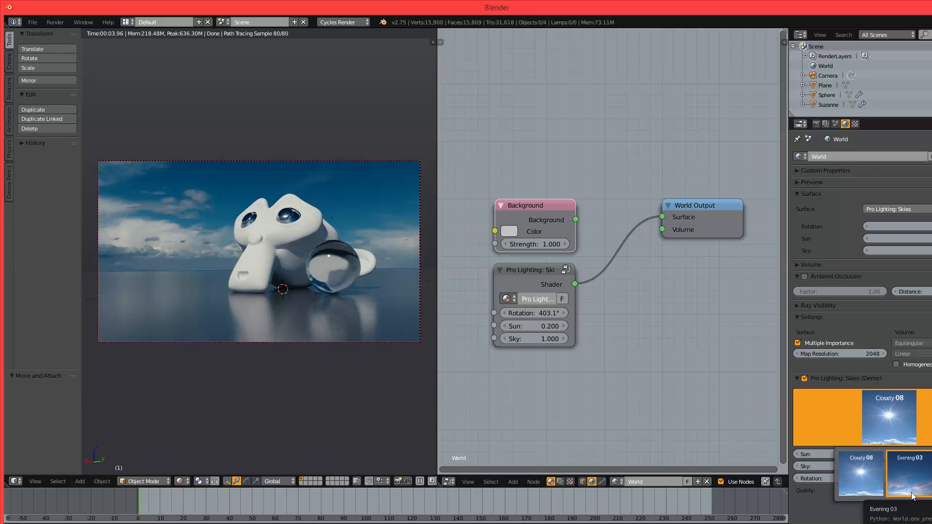
pyautogui.click(909, 474)
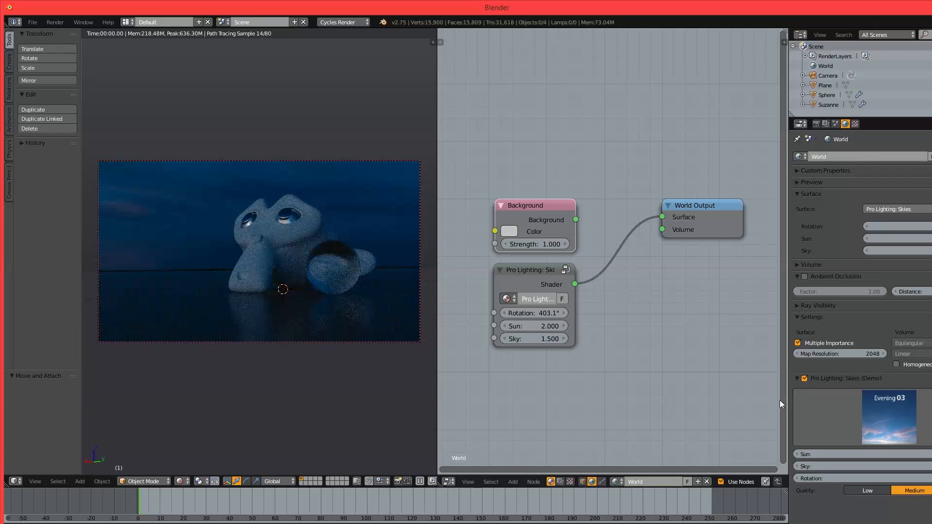
pyautogui.click(858, 407)
pyautogui.click(858, 437)
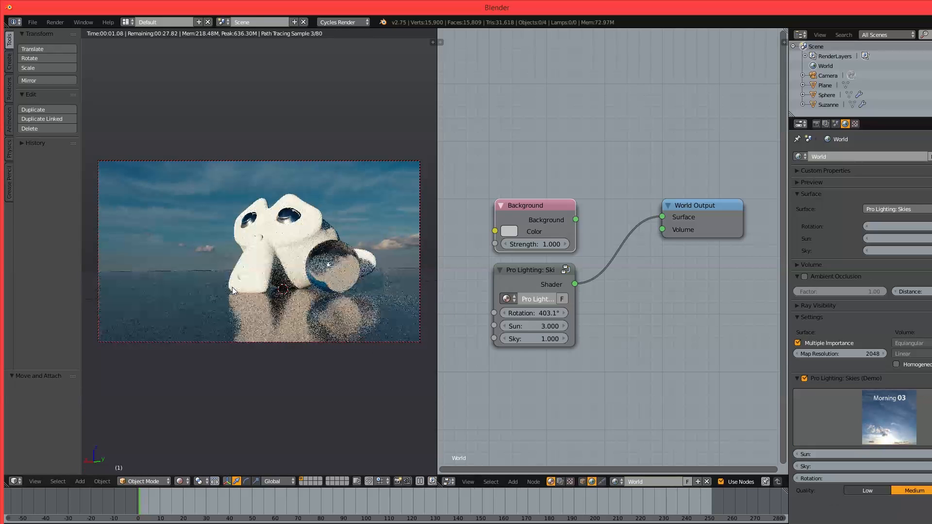
pyautogui.scroll(4, 209, 270)
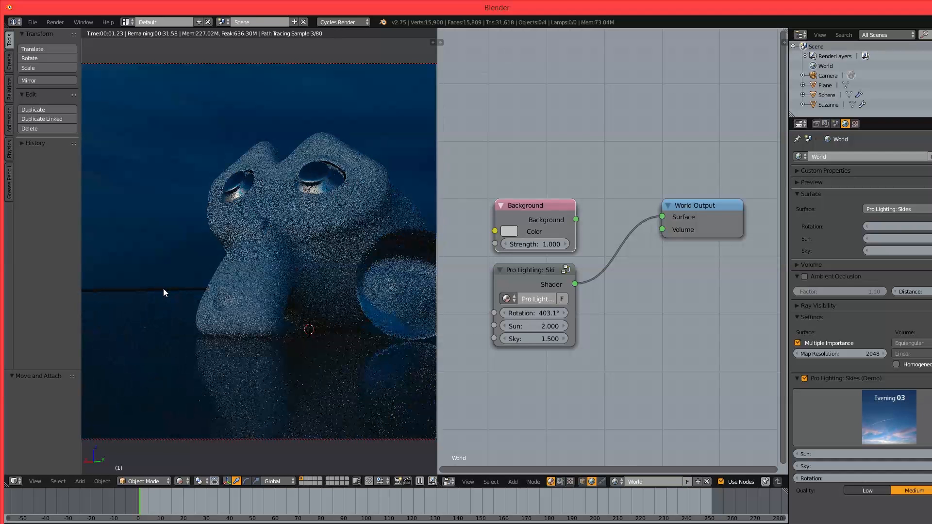
pyautogui.scroll(-4, 163, 289)
# Inspect the ground plane's edge against the sky from outside the camera view and return to the Cloudy 08 preset.
pyautogui.moveTo(326, 269); pyautogui.dragTo(339, 231, button='middle')
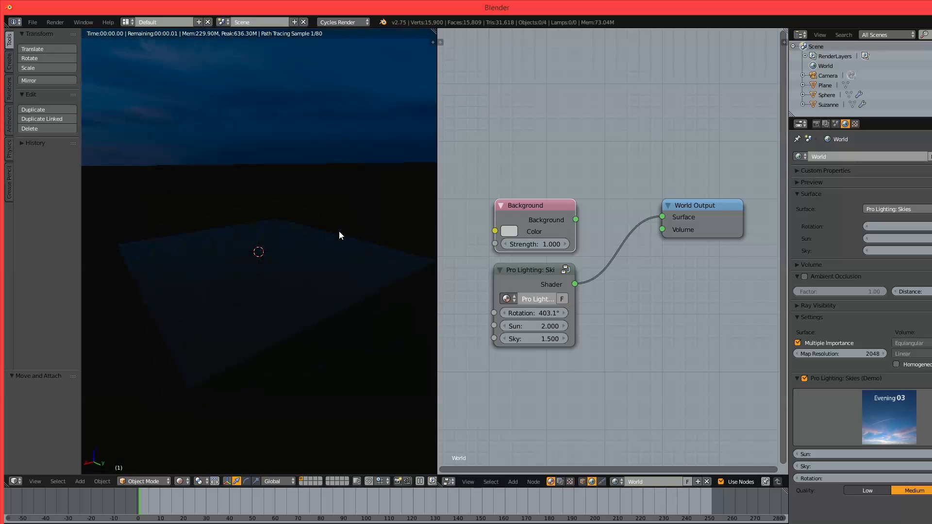
pyautogui.click(898, 418)
pyautogui.click(858, 476)
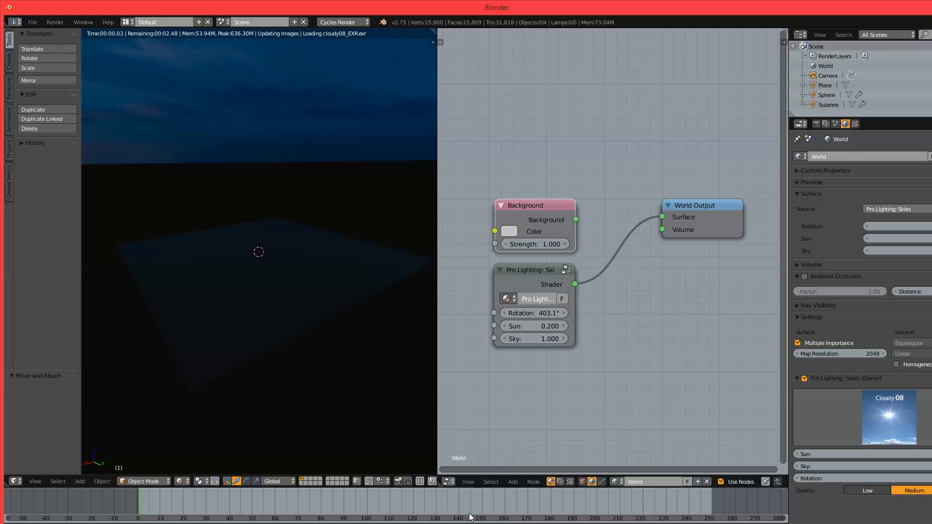
# Switch to the Picasa photo viewer, examine the cloudy08_low.jpg sky panorama, and close it to return to Blender.
pyautogui.moveTo(315, 520)
pyautogui.moveTo(443, 503)
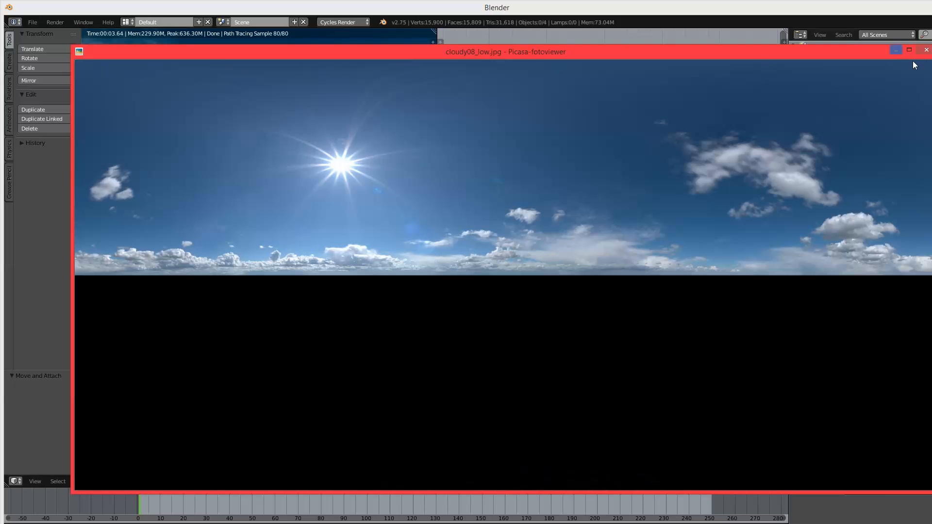
pyautogui.click(926, 50)
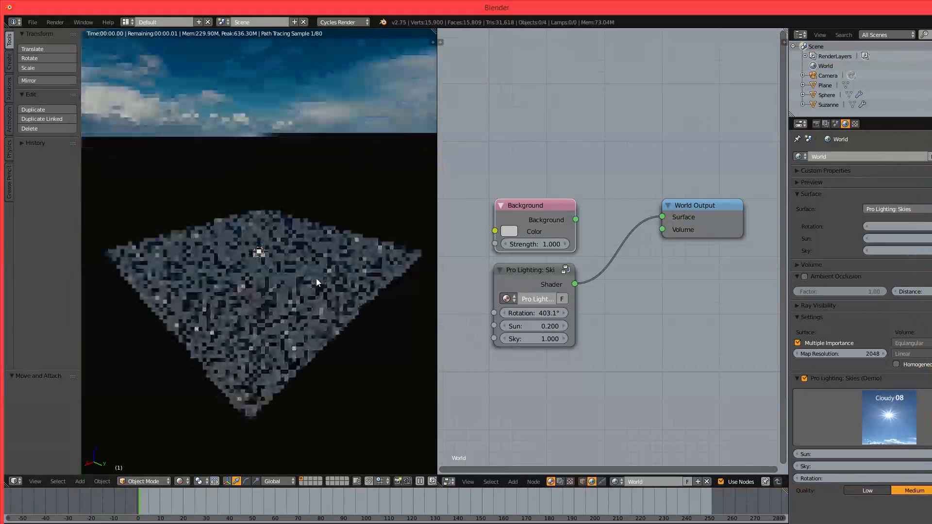
# Scale up the ground plane by a factor of about 5.12.
pyautogui.rightClick(345, 248)
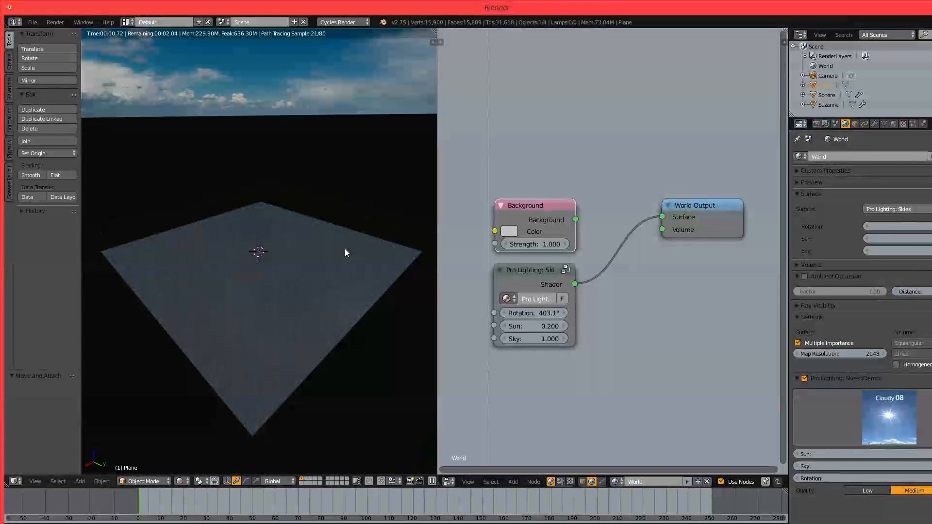
pyautogui.press('s')
pyautogui.click(339, 384)
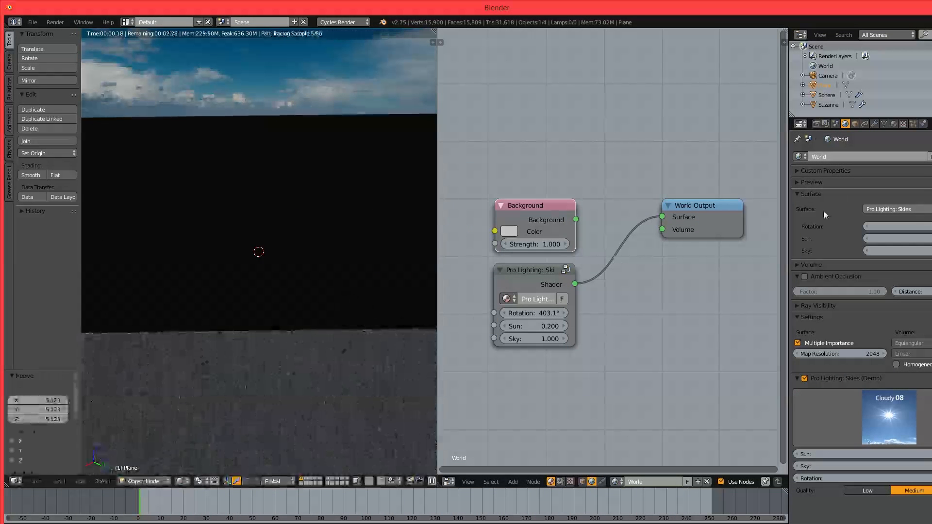
# Set the viewport clipping start to 0.001 and end to about 3527.9, check the plane's horizon, and return to the camera view.
pyautogui.press('n')
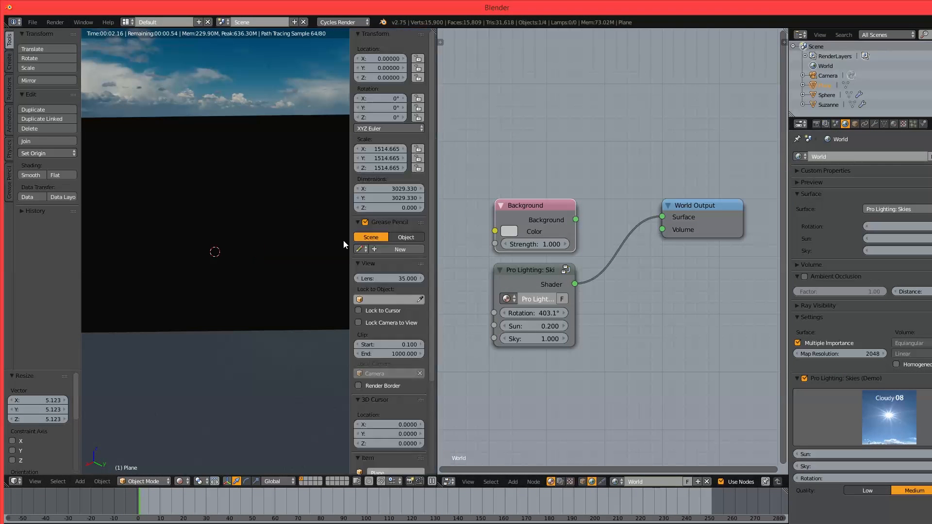
pyautogui.scroll(-3, 409, 281)
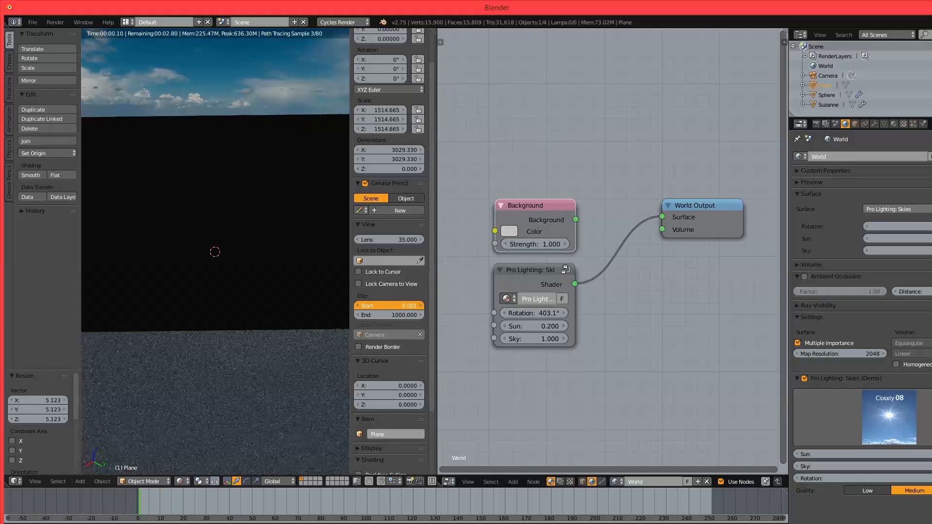
pyautogui.moveTo(400, 316); pyautogui.dragTo(502, 316)
pyautogui.moveTo(226, 349); pyautogui.dragTo(232, 329, button='middle')
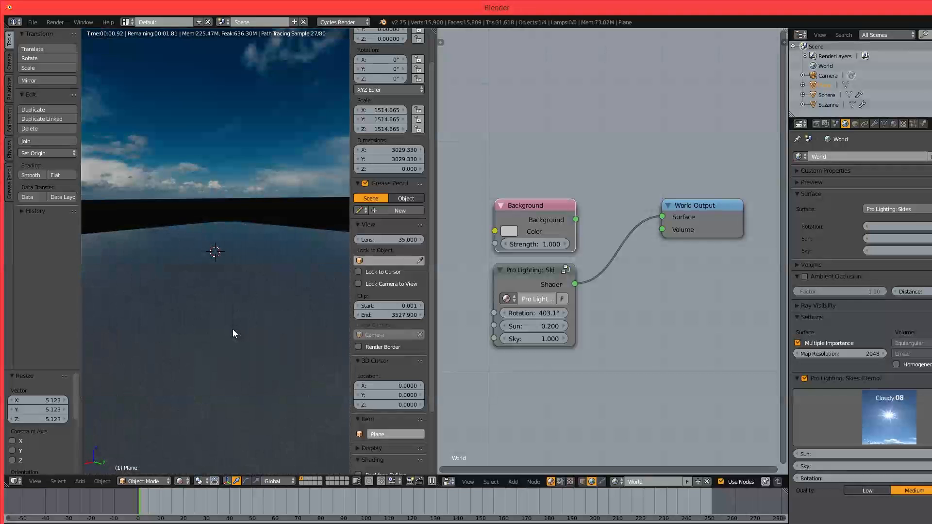
pyautogui.press('KP_0')
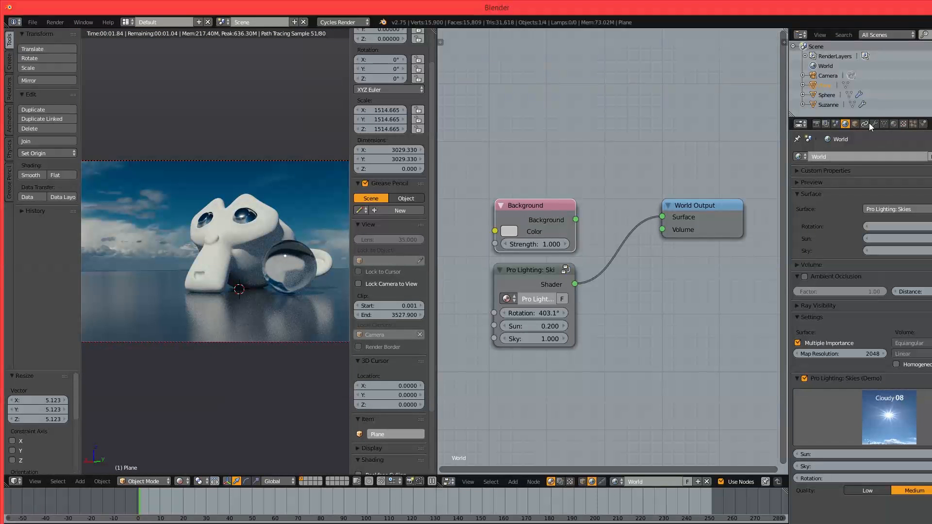
# Select the camera, show its lens and clipping settings, and examine the horizon up close in the camera view.
pyautogui.click(816, 124)
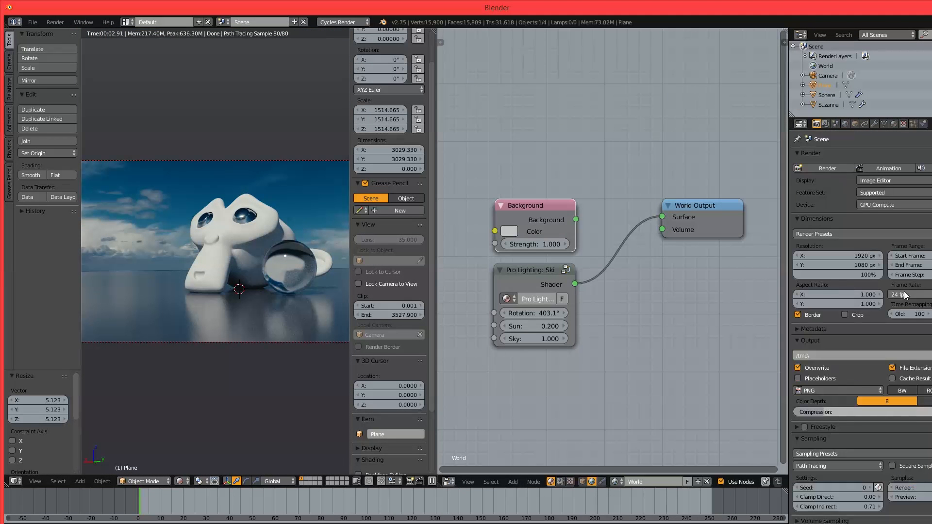
pyautogui.click(828, 75)
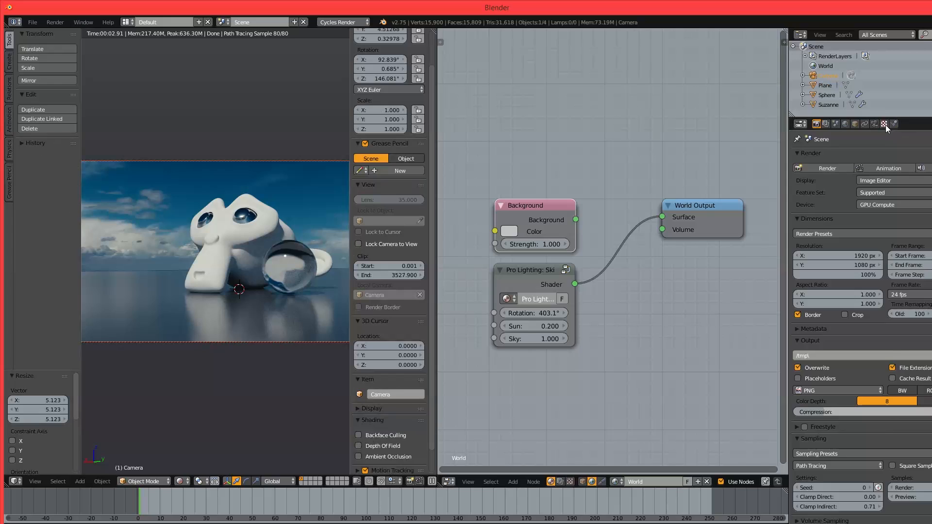
pyautogui.click(874, 124)
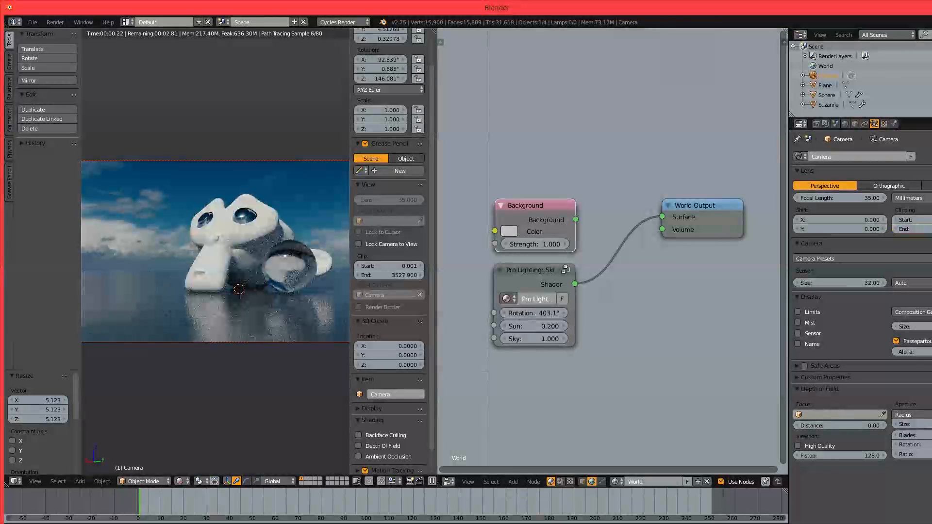
pyautogui.scroll(5, 132, 266)
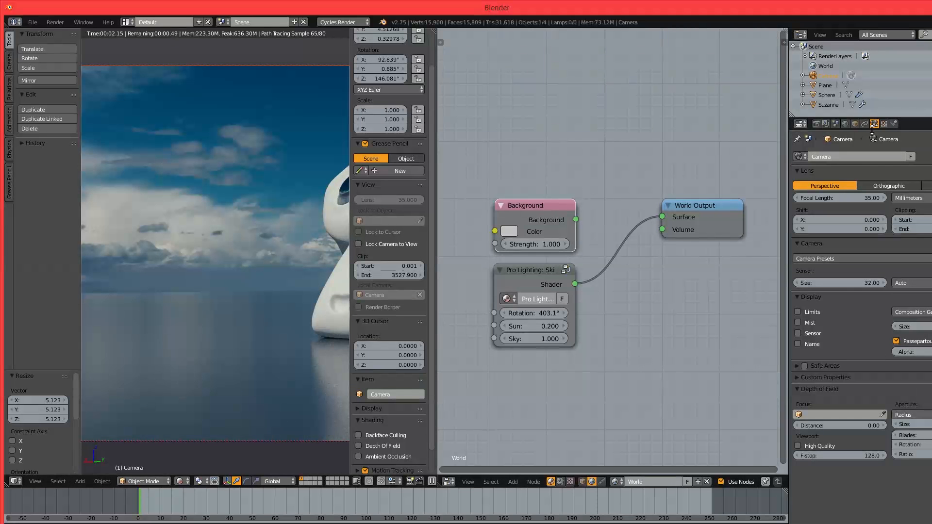
# Apply the Evening 03 sky preset and check the horizon and the whole camera frame.
pyautogui.click(845, 123)
pyautogui.click(901, 425)
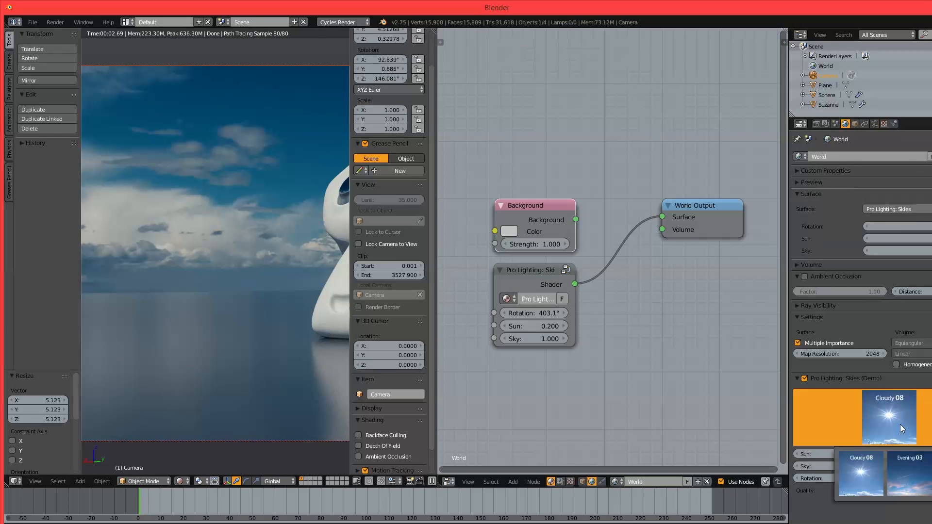
pyautogui.click(909, 475)
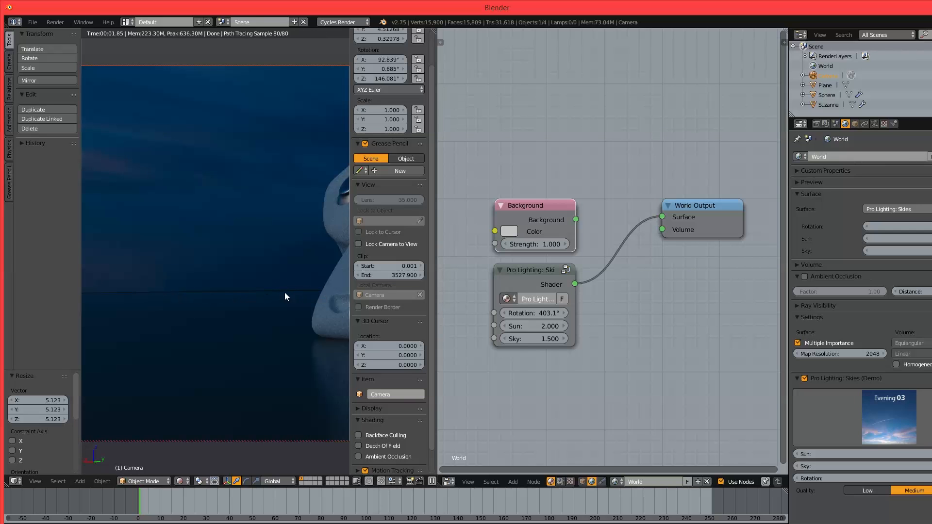
pyautogui.press('Home')
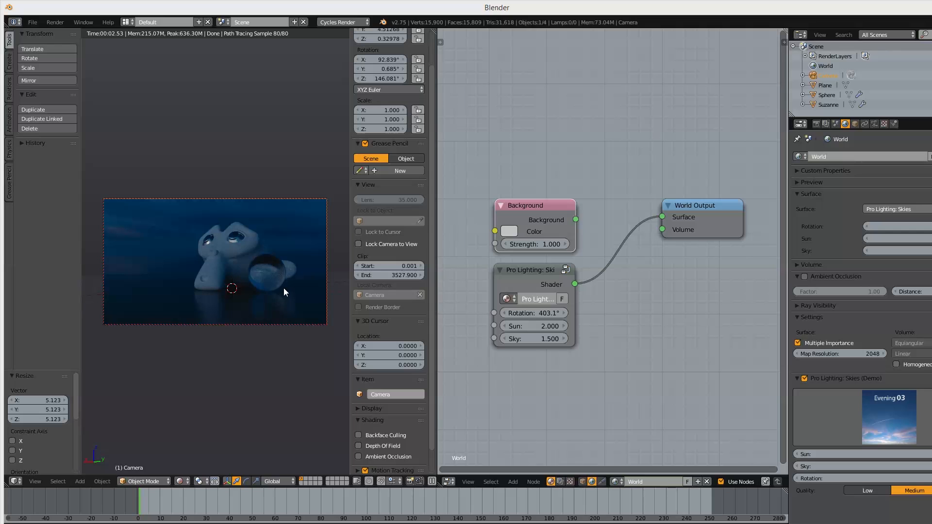
# Examine the Environment Texture, Light Path, Background and Mix Shader nodes inside the Pro Lighting: Skies group, and leave the group.
pyautogui.scroll(-3, 605, 371)
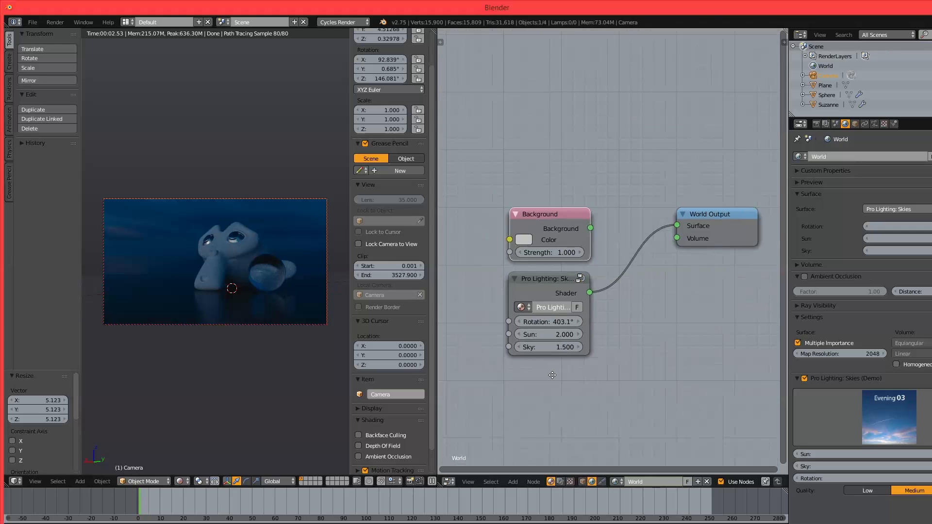
pyautogui.click(648, 272)
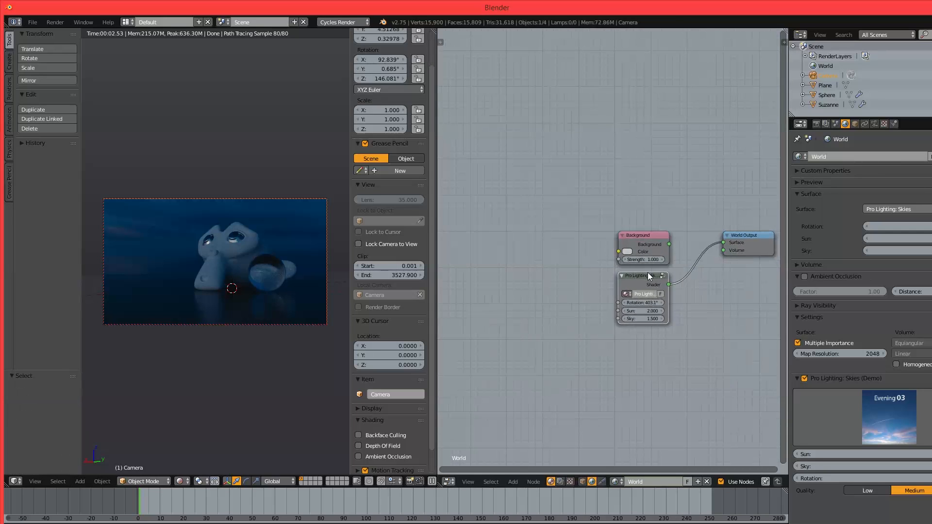
pyautogui.press('Tab')
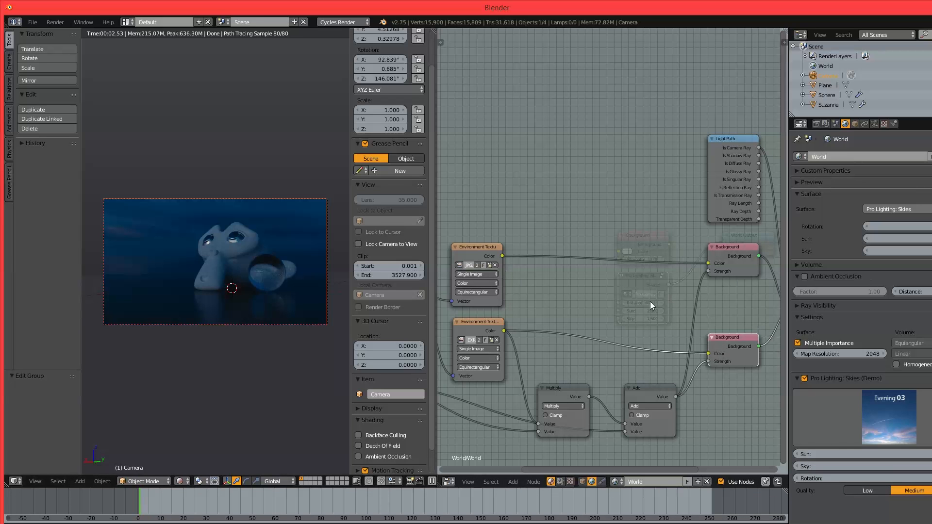
pyautogui.moveTo(650, 287); pyautogui.dragTo(559, 294, button='middle')
pyautogui.moveTo(689, 288); pyautogui.dragTo(570, 354, button='middle')
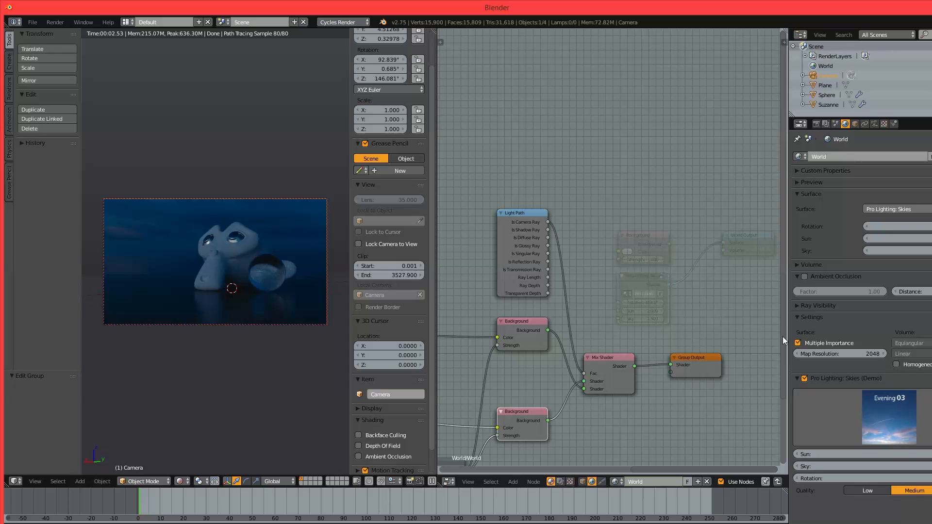
pyautogui.press('Tab')
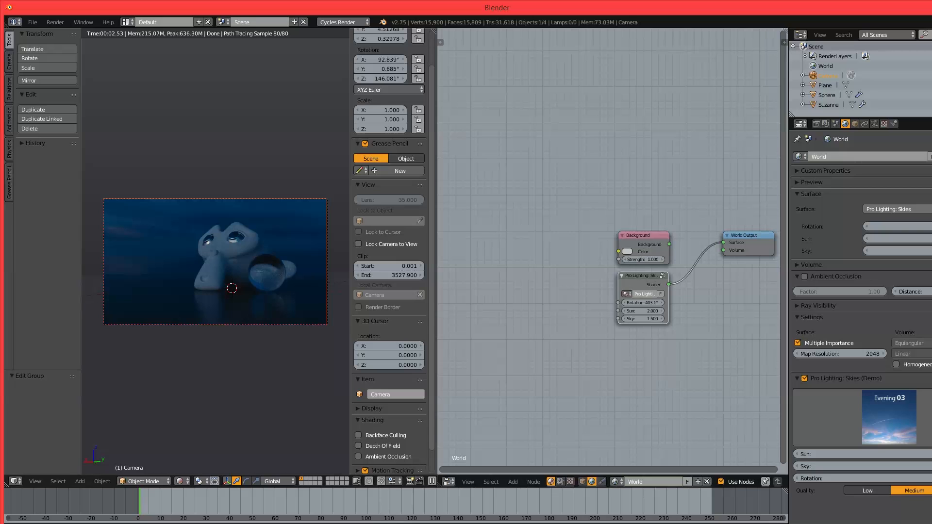
# Switch to the other Blender window with the room scene, examine its render around the window opening, and leave the full-screen render.
pyautogui.click(193, 507)
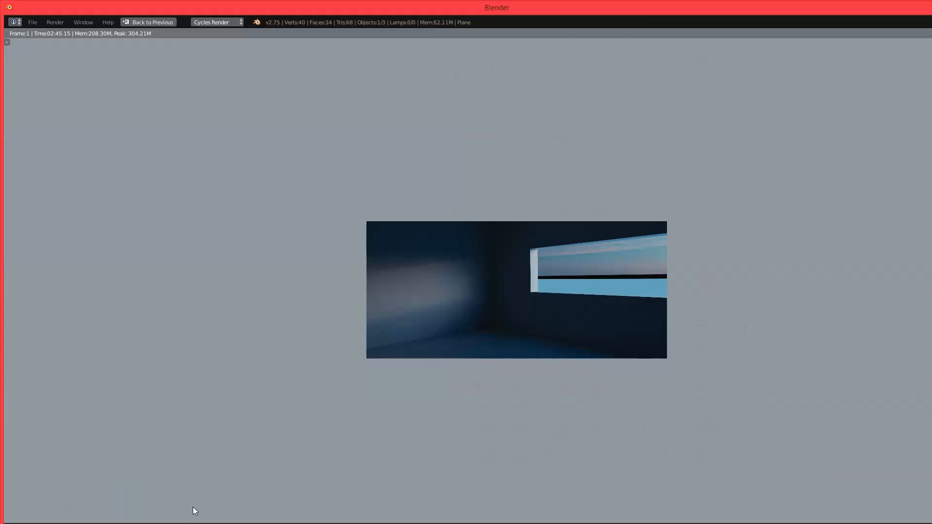
pyautogui.scroll(2, 668, 292)
pyautogui.scroll(-1, 668, 292)
pyautogui.scroll(2, 510, 285)
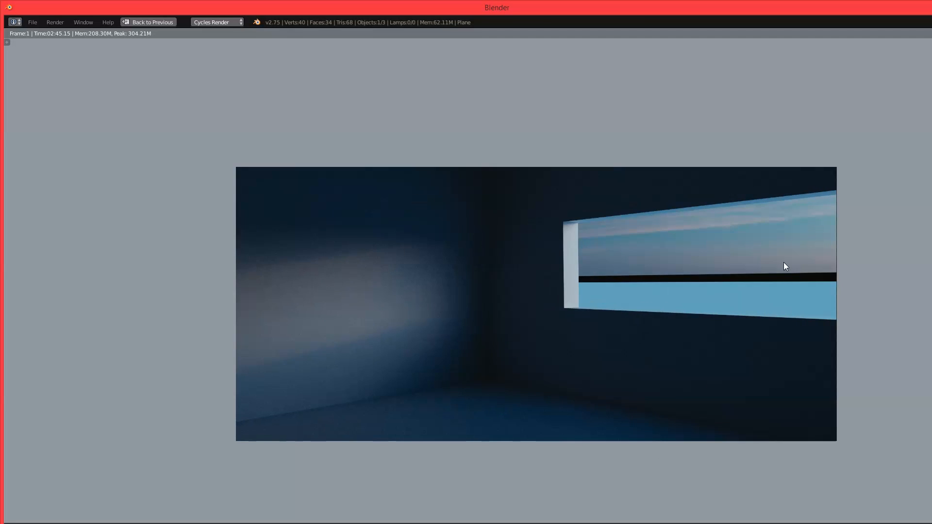
pyautogui.scroll(-2, 785, 264)
pyautogui.moveTo(756, 336); pyautogui.dragTo(736, 353, button='middle')
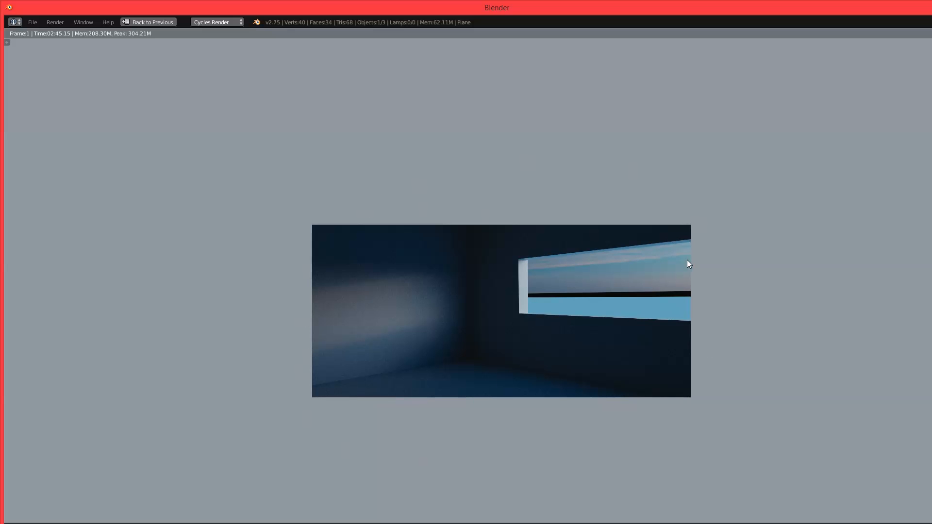
pyautogui.press('Escape')
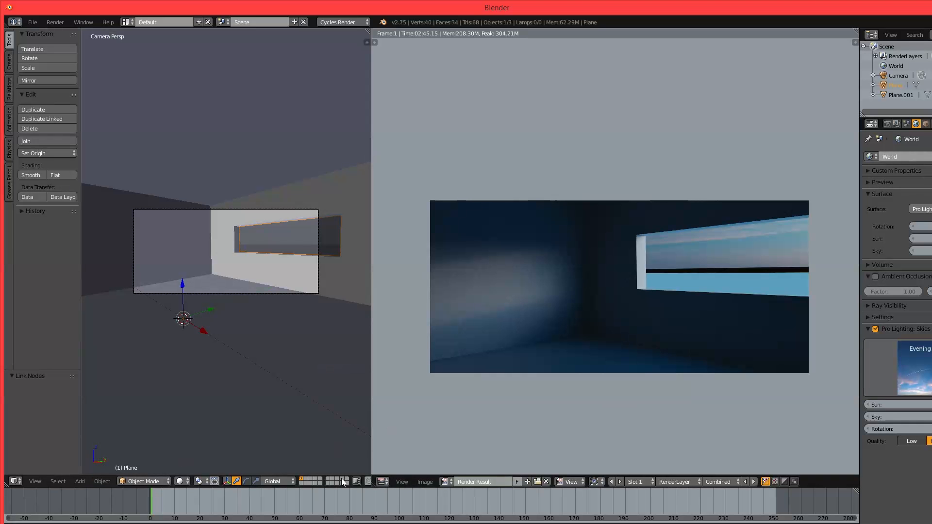
# Replace the render result with the World shader nodes and open the Pro Lighting: Skies node group.
pyautogui.click(383, 481)
pyautogui.click(426, 363)
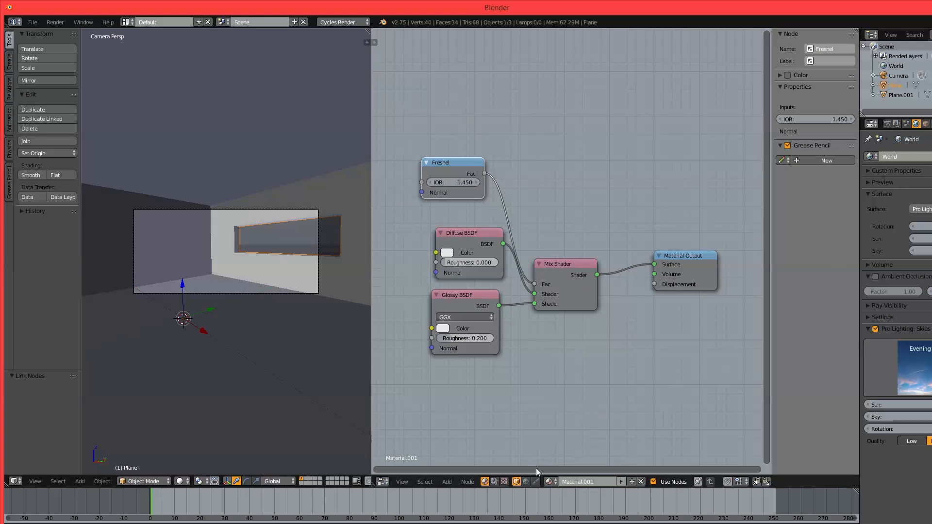
pyautogui.click(526, 481)
pyautogui.press('Tab')
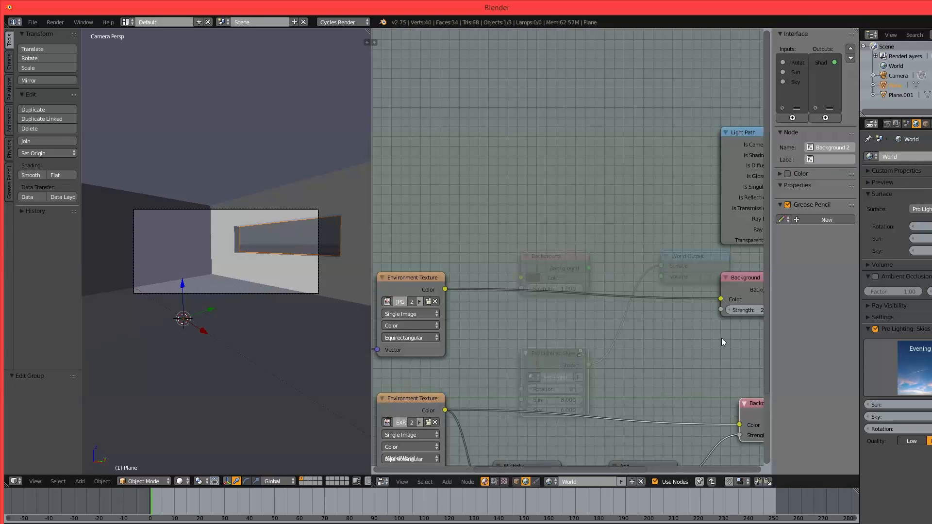
# Try to link the EXR environment texture's Color output to the upper Background node.
pyautogui.moveTo(607, 239); pyautogui.dragTo(438, 313, button='middle')
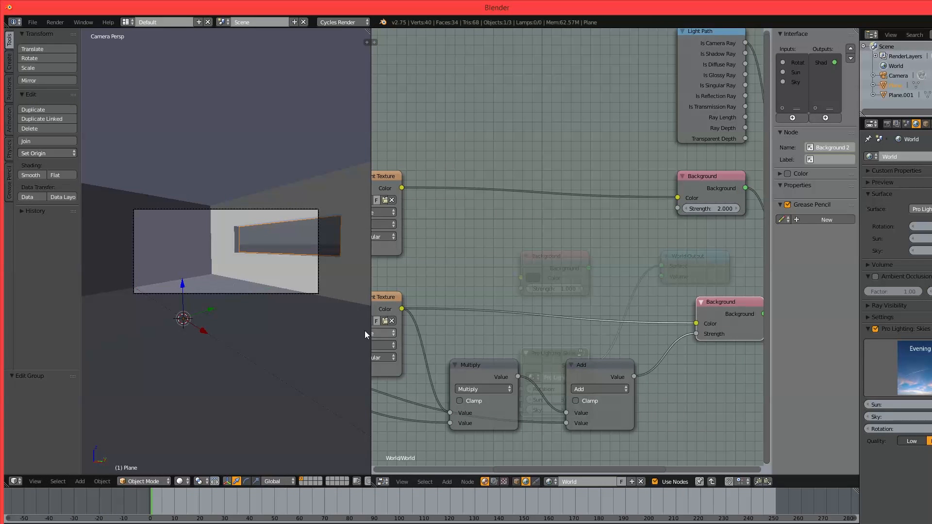
pyautogui.moveTo(403, 309); pyautogui.dragTo(659, 202)
pyautogui.moveTo(668, 219); pyautogui.dragTo(621, 250, button='middle')
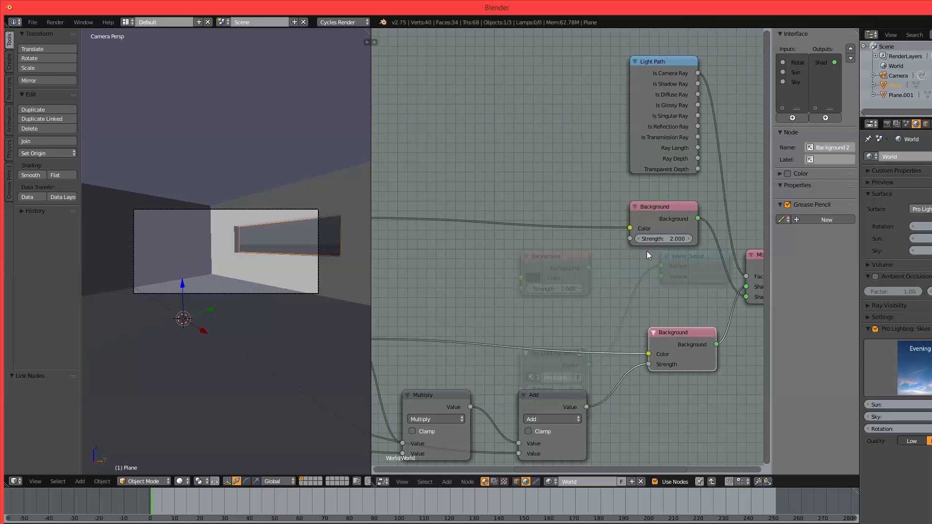
# Compare the rendered room preview with the upper Background node's strength at 8 and at 2, and return to solid shading.
pyautogui.hotkey('shift', 'z')
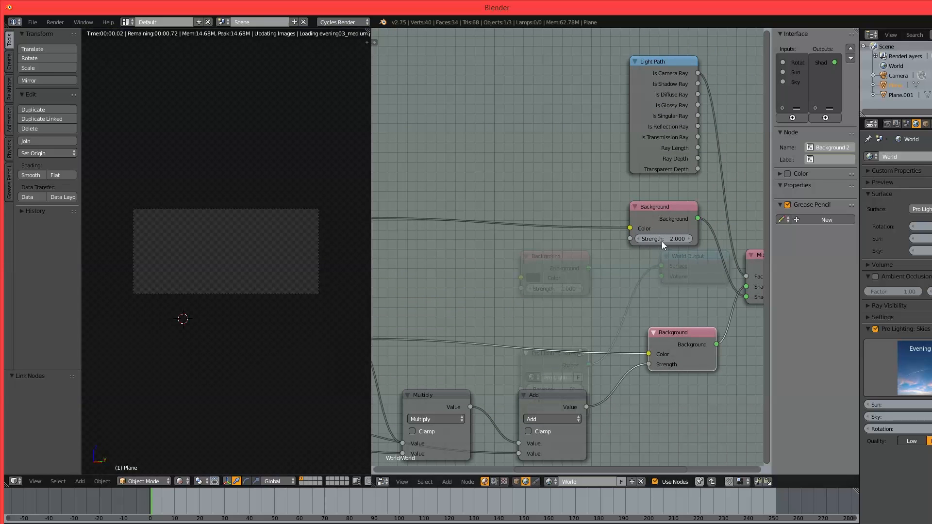
pyautogui.moveTo(663, 238)
pyautogui.mouseDown()
pyautogui.moveTo(699, 238)
pyautogui.moveTo(663, 238)
pyautogui.mouseUp()
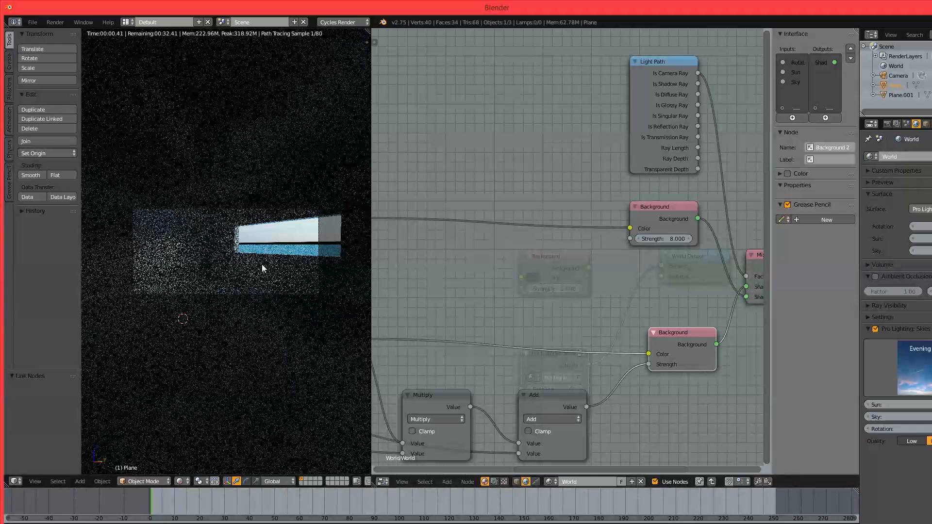
pyautogui.moveTo(662, 238); pyautogui.dragTo(604, 235)
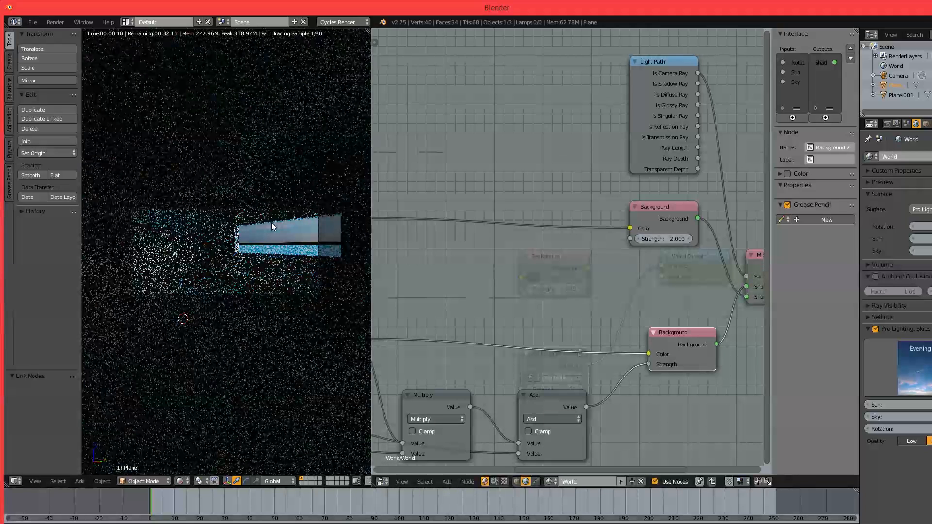
pyautogui.scroll(2, 255, 237)
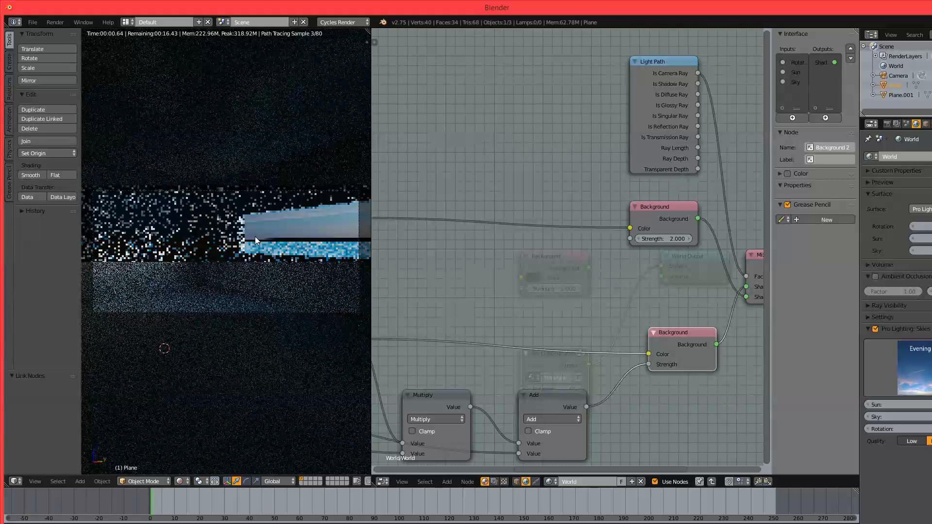
pyautogui.hotkey('shift', 'z')
# Switch to the other Blender window with the Suzanne and glass sphere scene.
pyautogui.moveTo(116, 522)
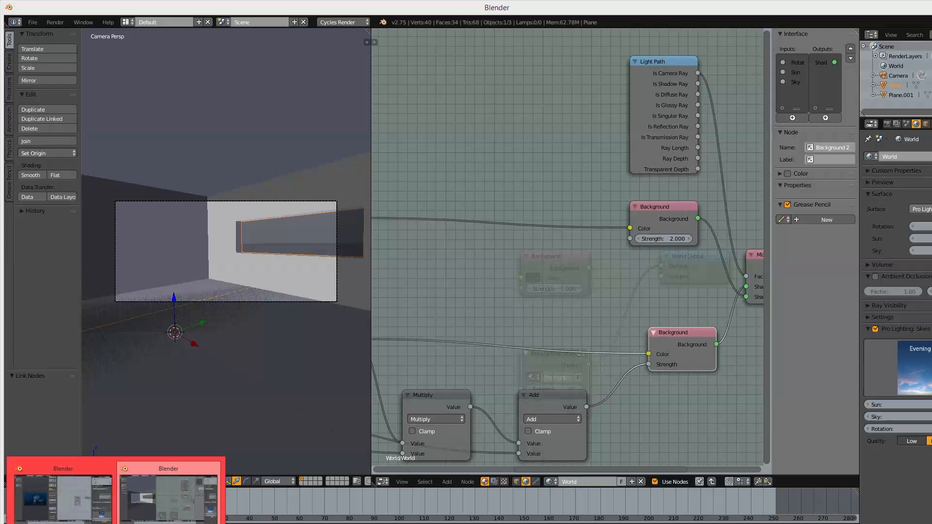
pyautogui.click(63, 495)
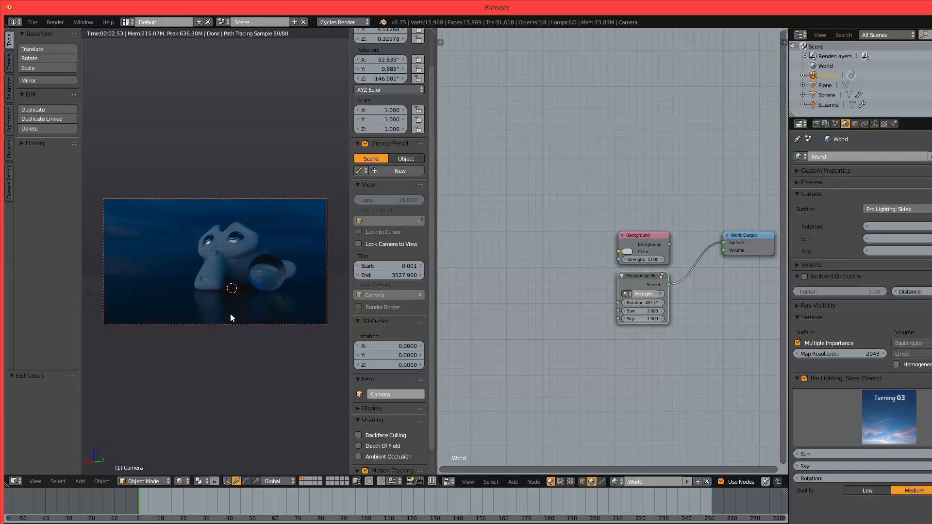
pyautogui.click(915, 427)
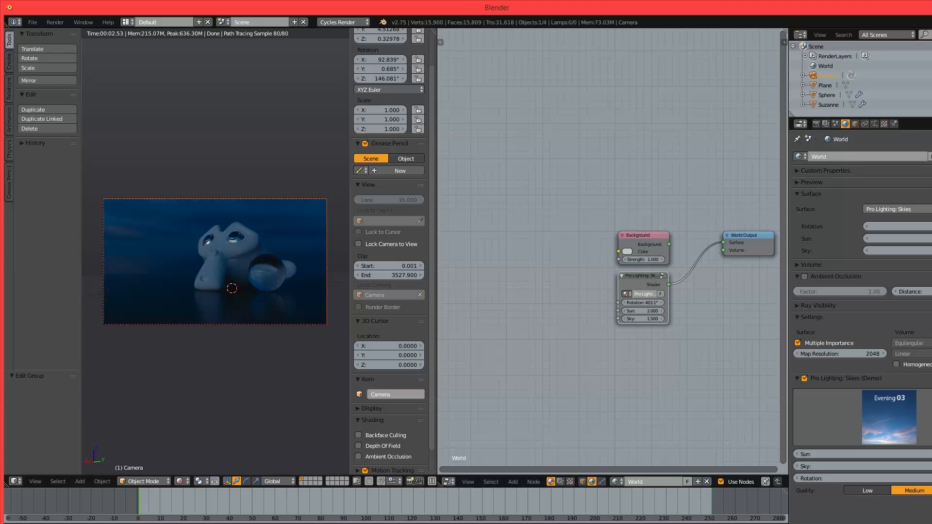
# Switch to the hdris folder in File Explorer, examine the high-resolution evening and medium morning sky images, and minimize the folder window.
pyautogui.moveTo(370, 522)
pyautogui.click(456, 513)
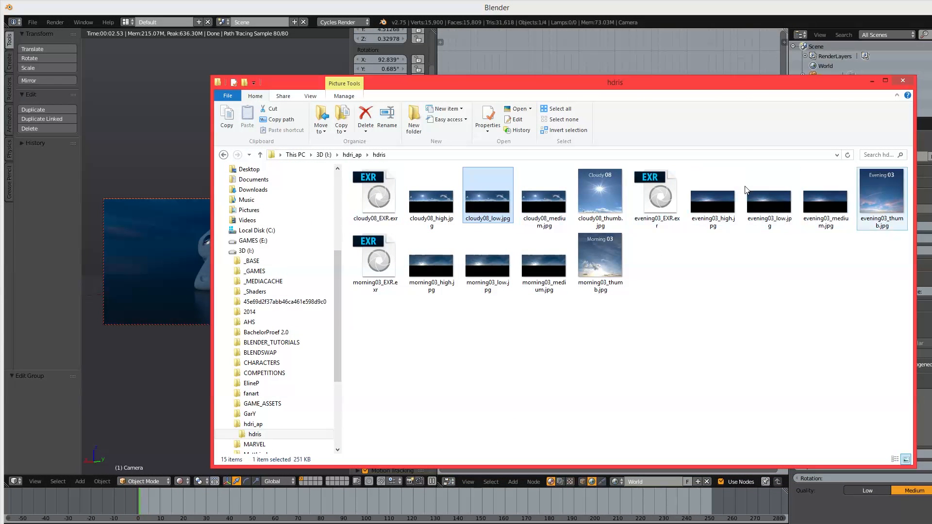
pyautogui.moveTo(724, 190)
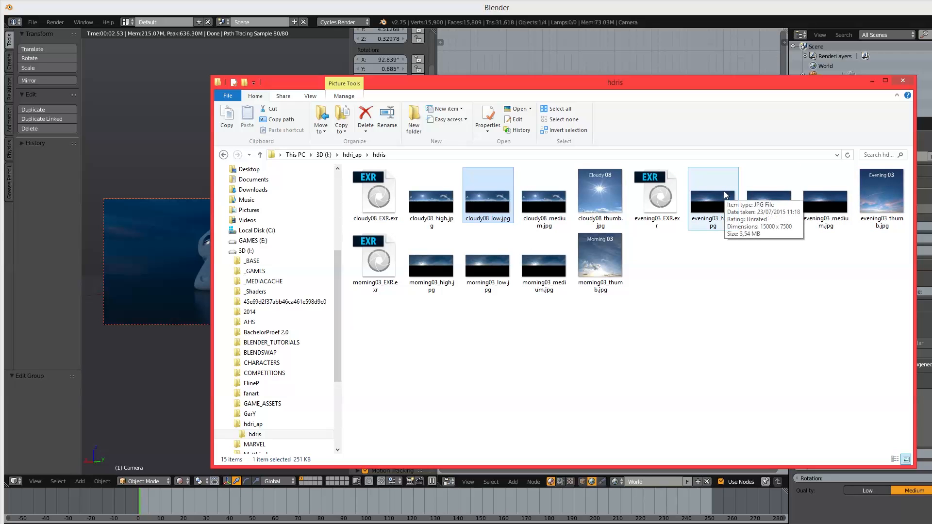
pyautogui.moveTo(655, 255); pyautogui.dragTo(868, 367)
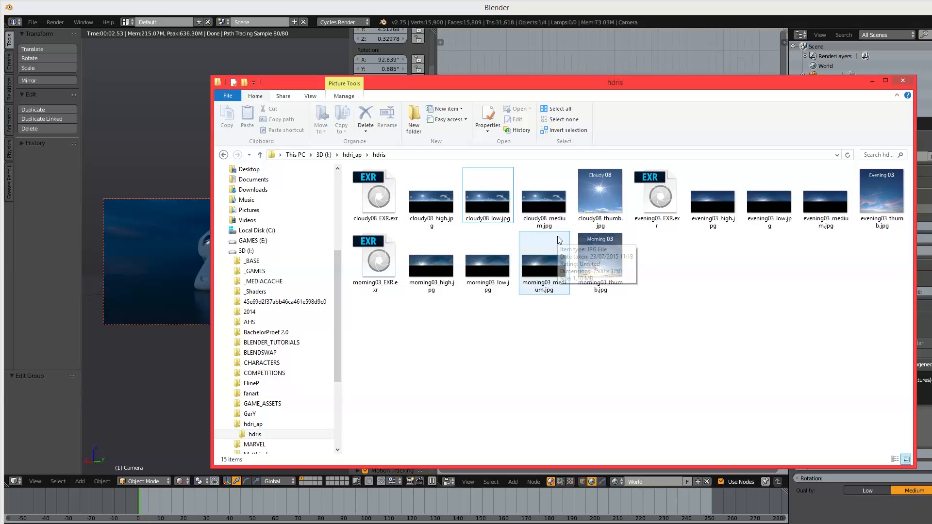
pyautogui.click(872, 80)
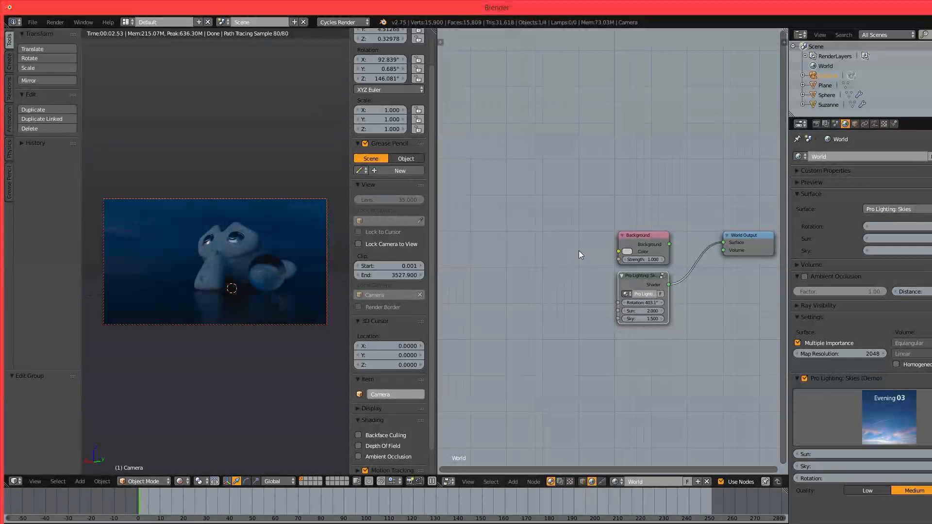
# Browse the Pro Lighting: Skies presets and apply the Morning 03 sky to the Suzanne scene.
pyautogui.click(884, 412)
pyautogui.click(899, 411)
pyautogui.click(906, 413)
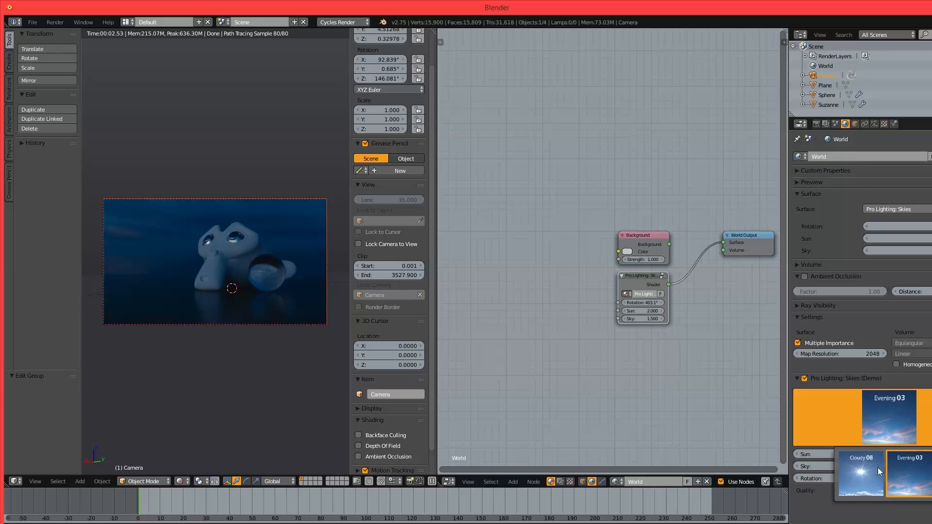
pyautogui.click(879, 437)
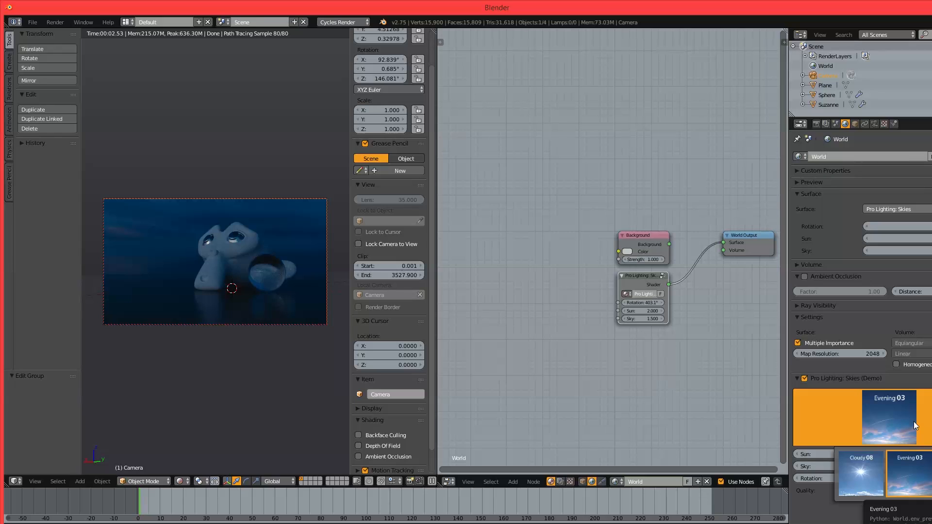
pyautogui.click(880, 422)
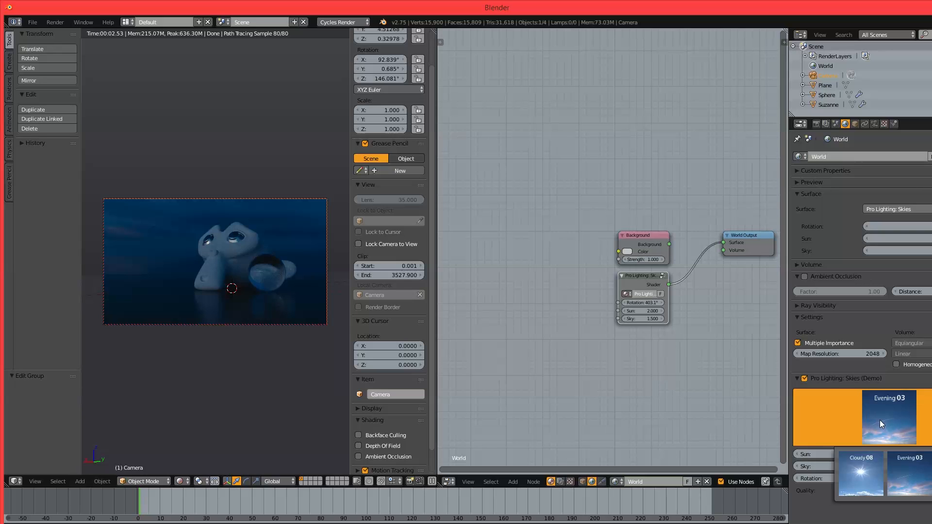
pyautogui.click(854, 430)
pyautogui.click(861, 486)
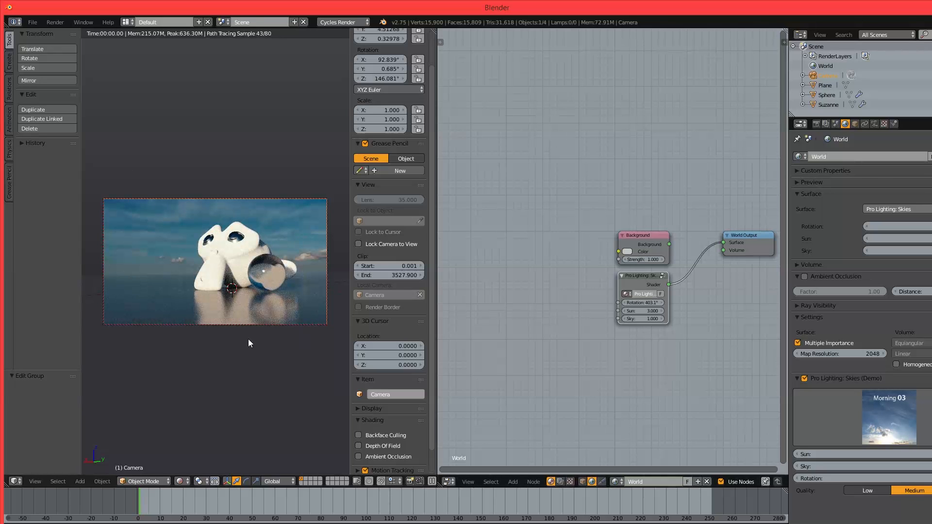
# Apply the Cloudy 08 sky preset and inspect the rendered Suzanne preview.
pyautogui.click(868, 407)
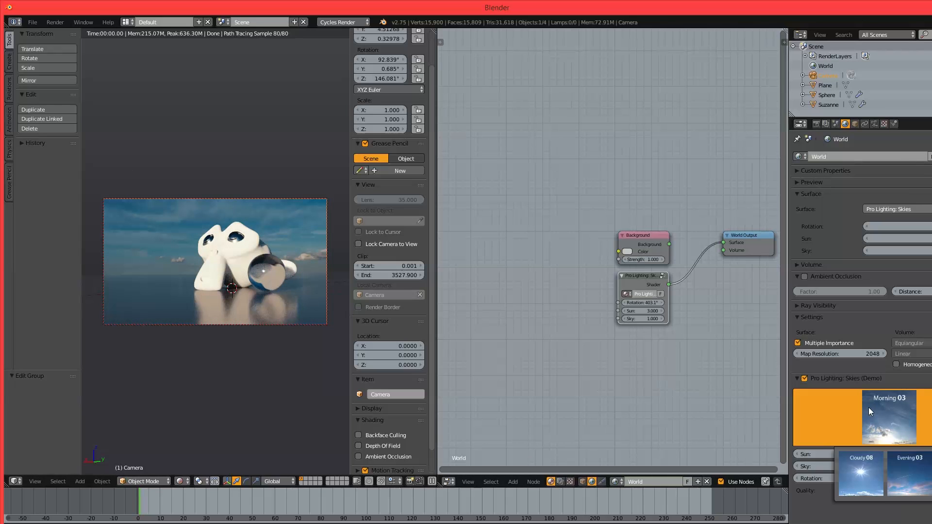
pyautogui.click(856, 466)
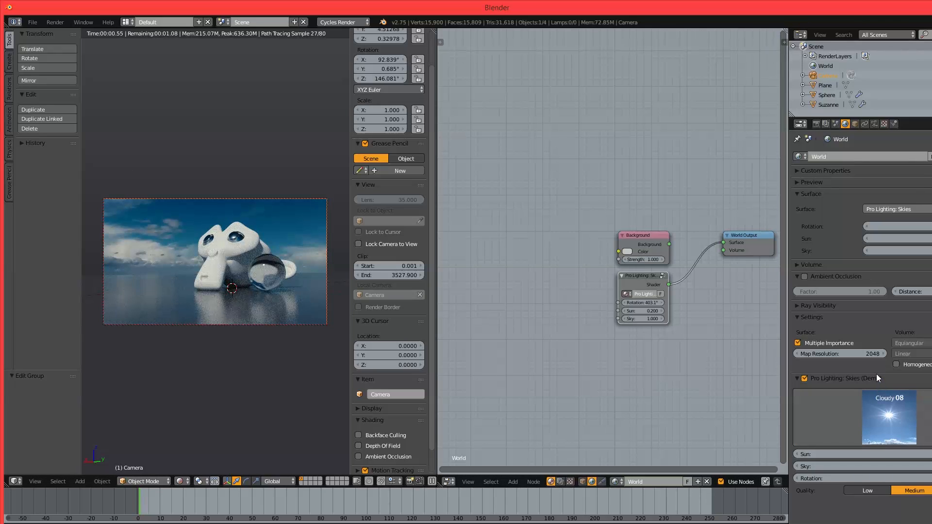
pyautogui.scroll(2, 215, 234)
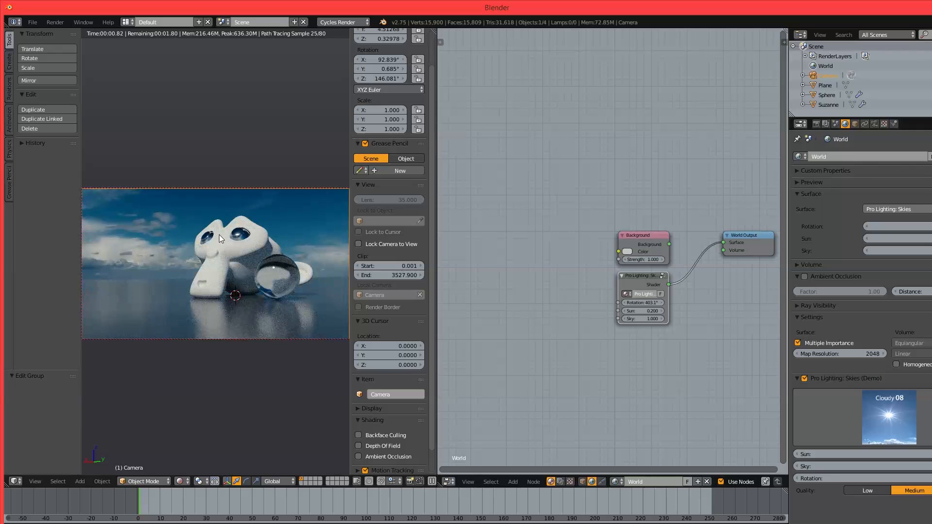
pyautogui.scroll(-2, 219, 234)
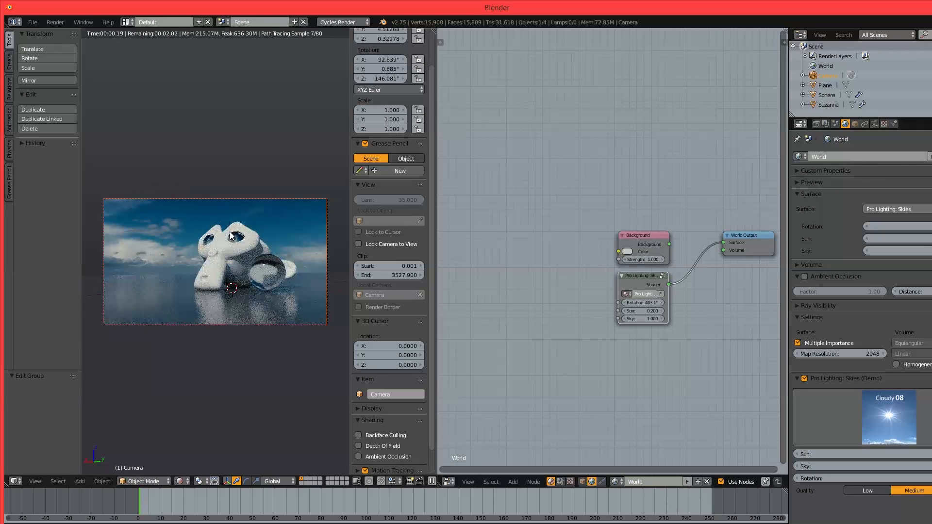
# Select the ground plane, hide the 3D viewport's tool shelf and properties sidebar, and enlarge the rendered camera view.
pyautogui.rightClick(285, 306)
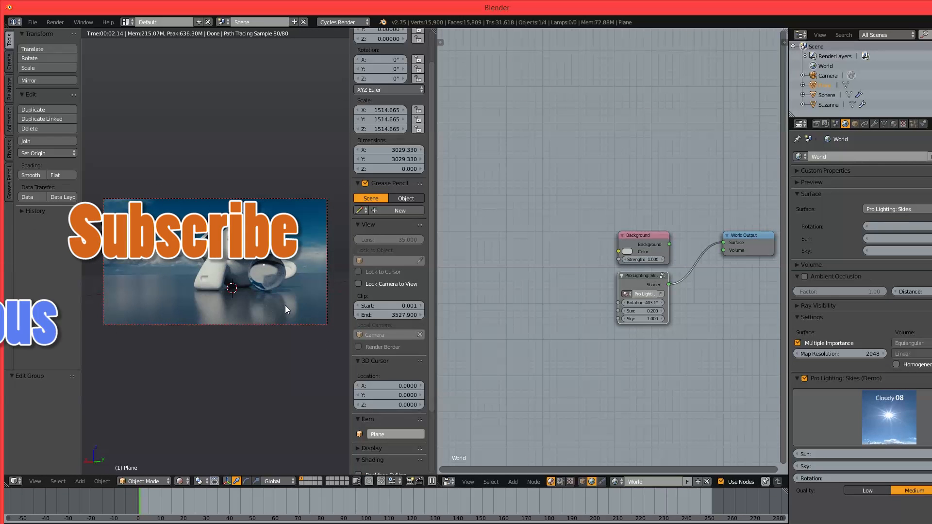
pyautogui.press('t')
pyautogui.press('n')
pyautogui.scroll(3, 287, 298)
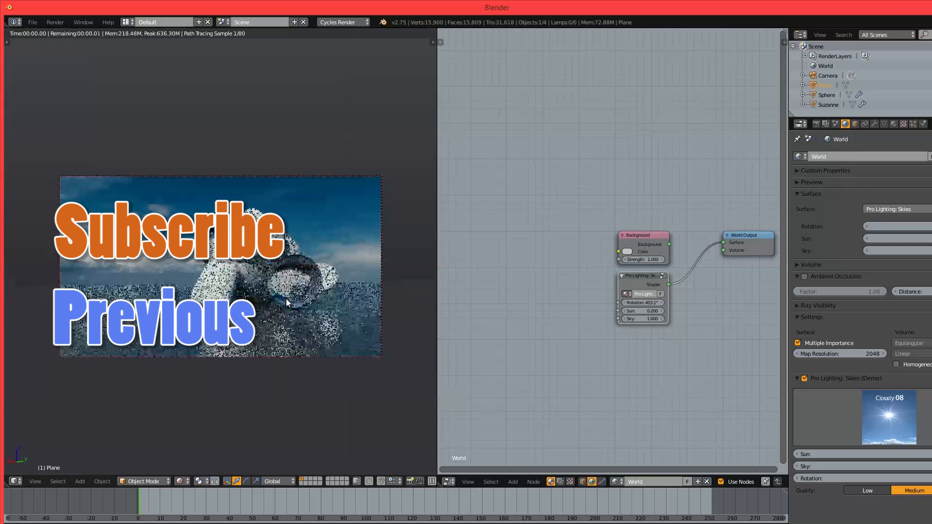
pyautogui.scroll(-1, 287, 300)
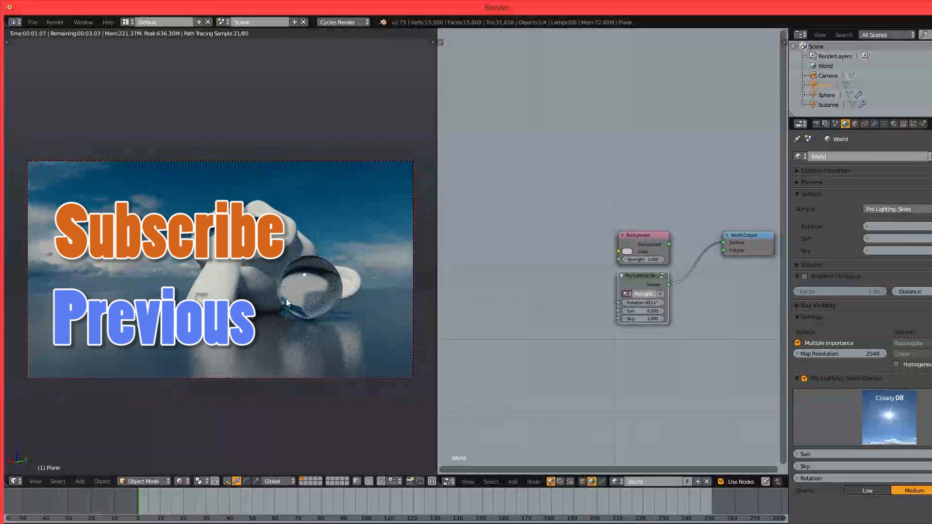